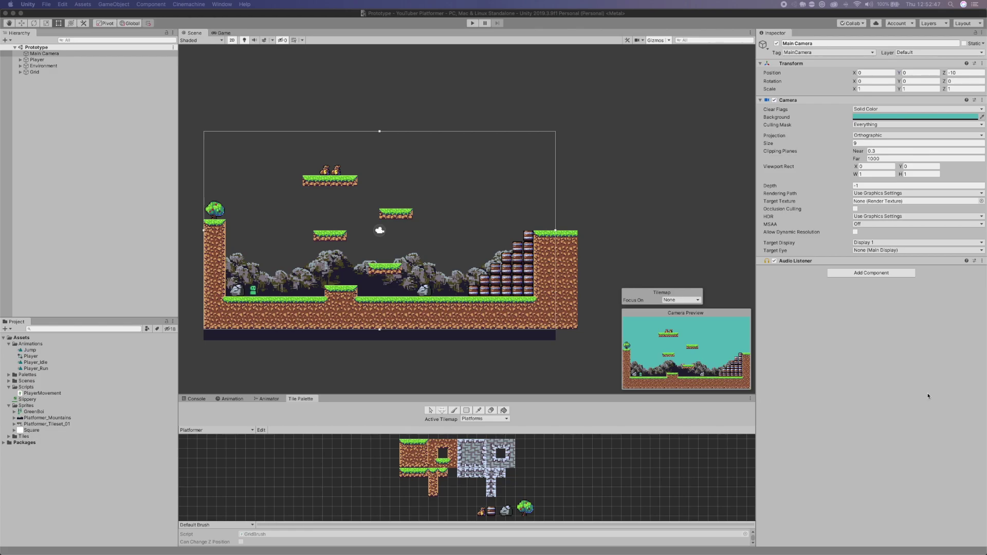
Step: Check in the Package Manager that the Cinemachine package is installed, and close the Package Manager
click(67, 92)
click(204, 4)
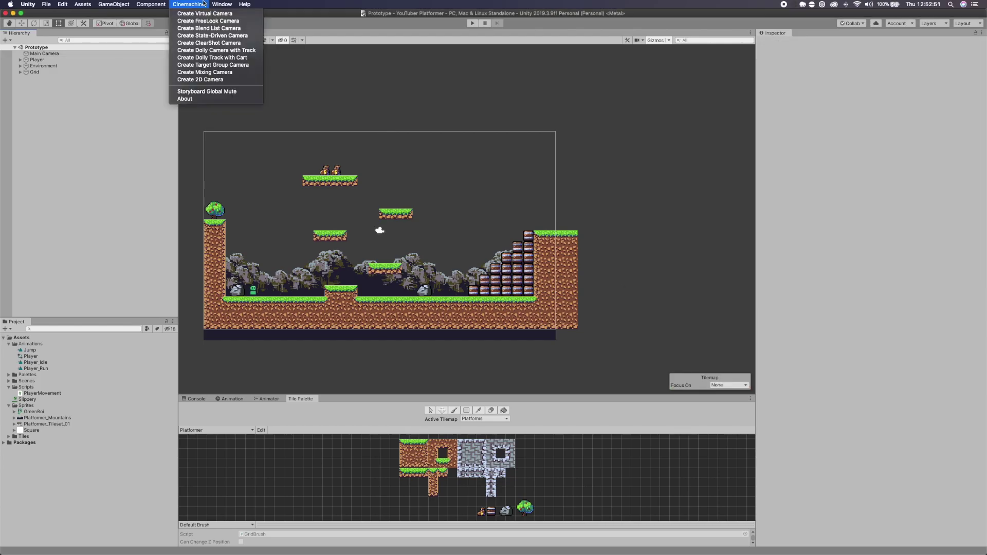
mouse_move(222, 4)
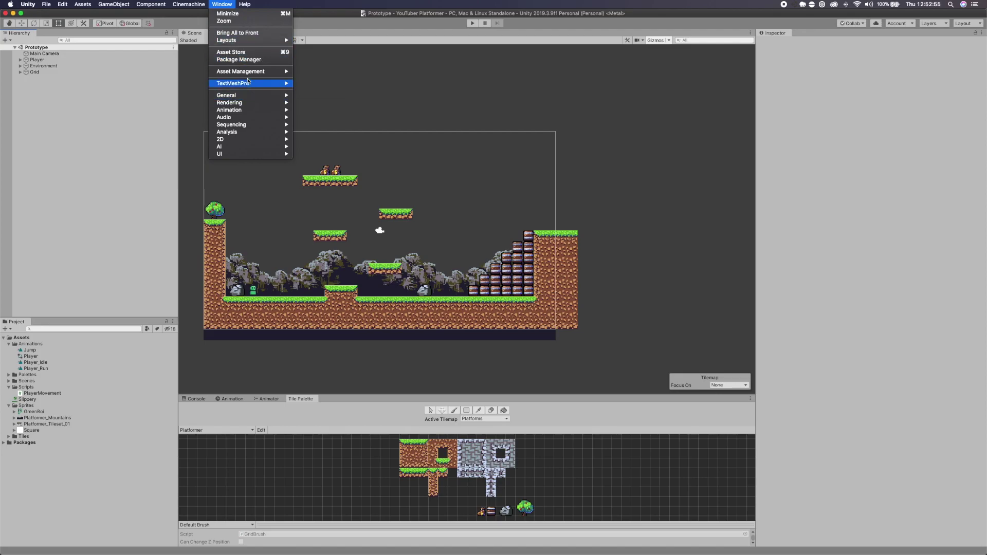
click(246, 60)
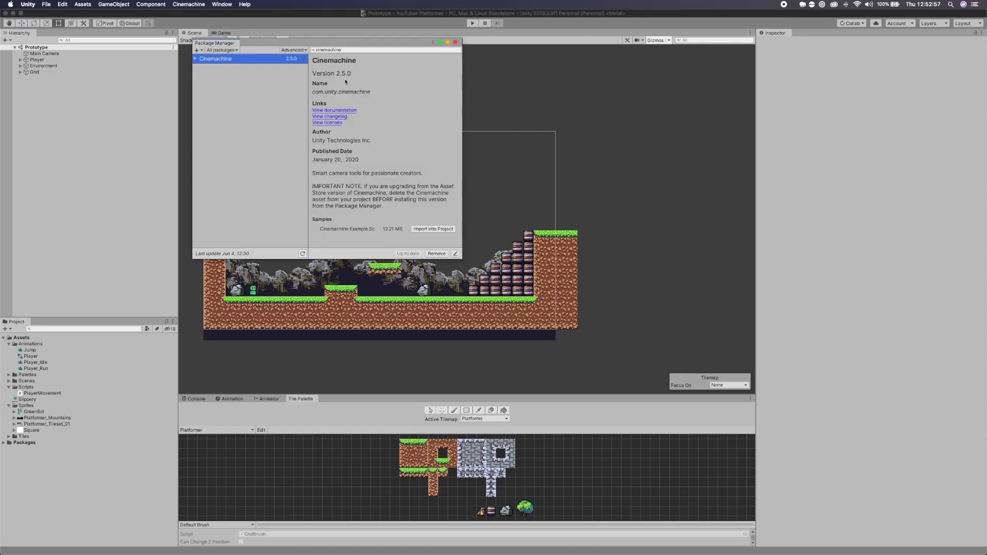
click(269, 59)
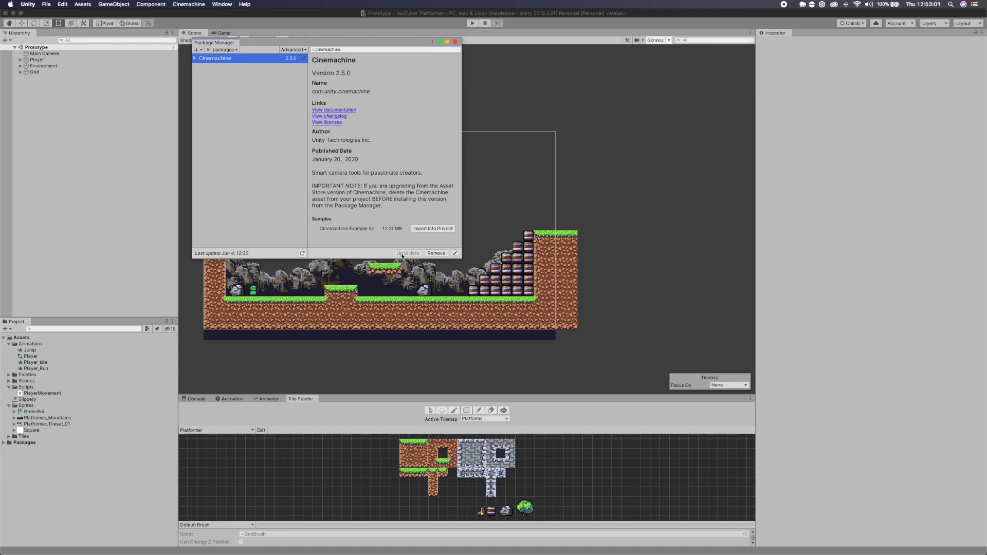
click(455, 42)
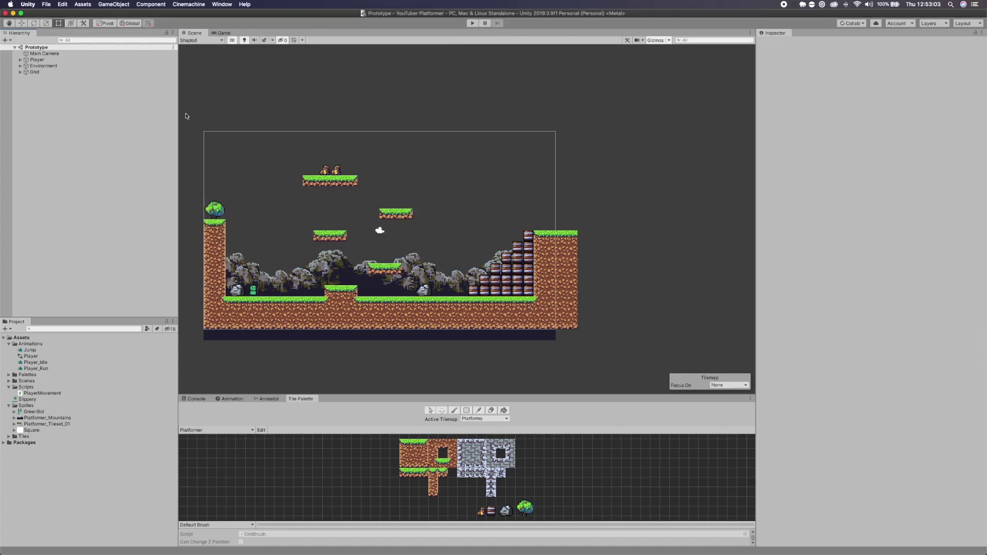
Step: Create a Cinemachine 2D camera and place it above Main Camera at the start of the scene hierarchy
click(187, 4)
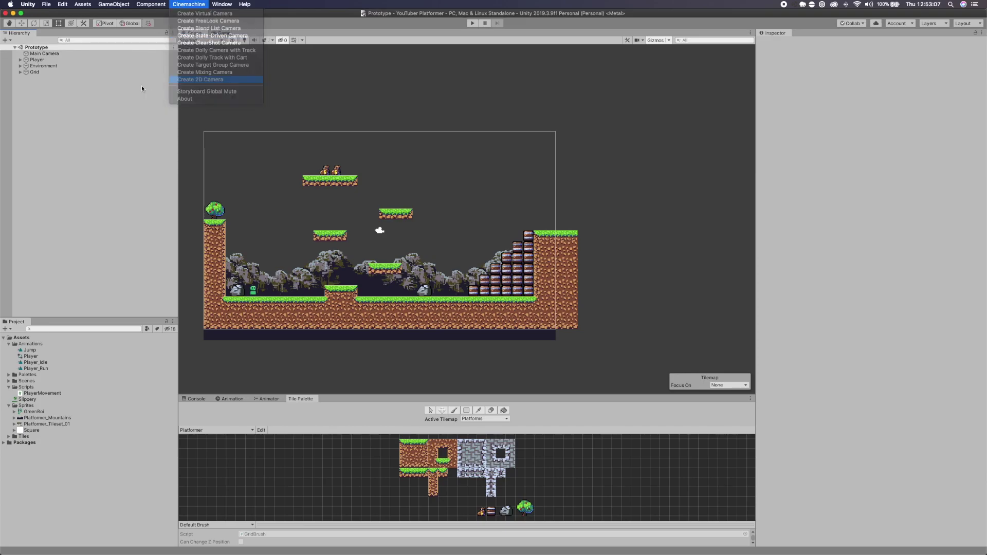
click(200, 79)
drag(51, 79, 49, 51)
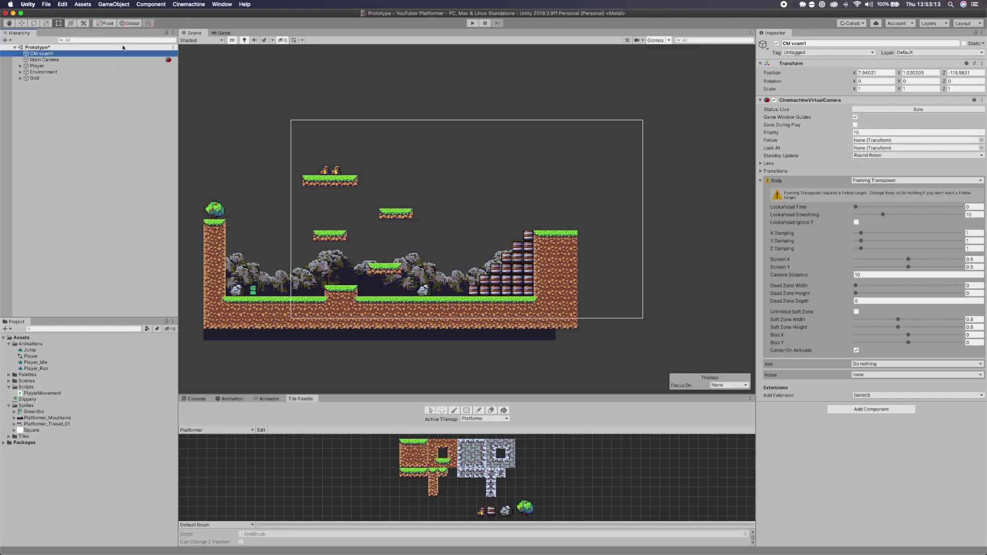
Step: Inspect Main Camera's CinemachineBrain component, and assign the Player as the Follow target of CM vcam1
click(77, 59)
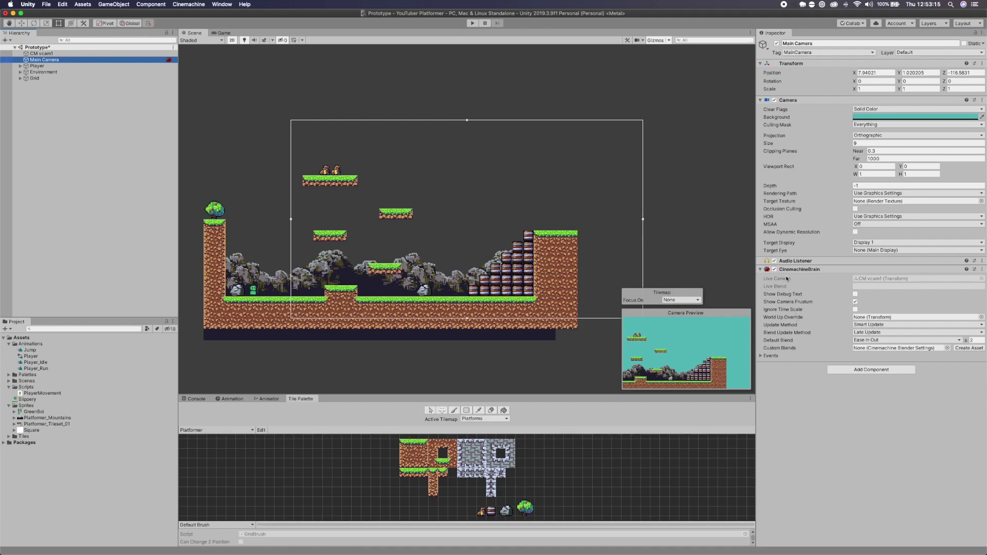
scroll(259, 155, down, 1)
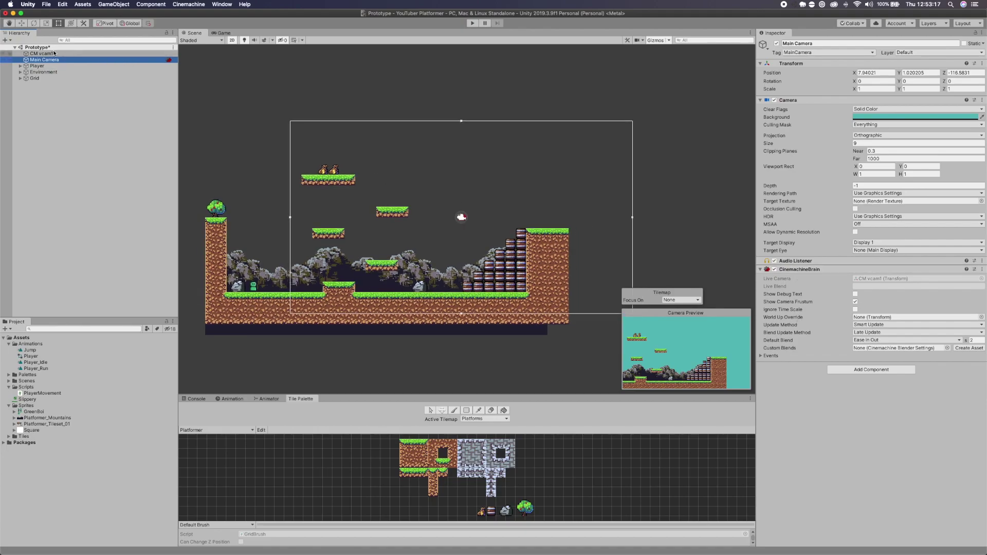
click(52, 53)
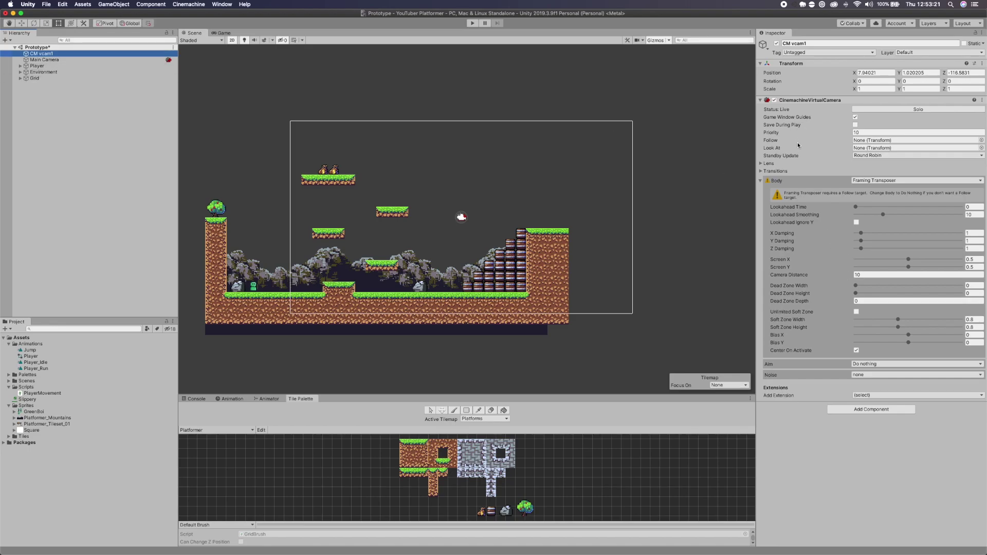
drag(37, 66, 879, 140)
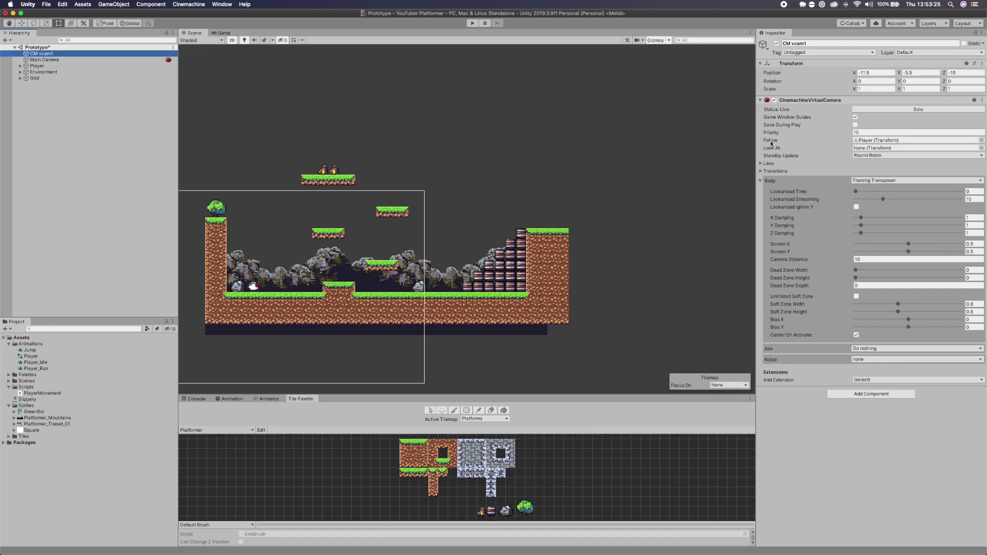
Step: Show the Game view and set the virtual camera's Screen Y to 0.6
click(218, 34)
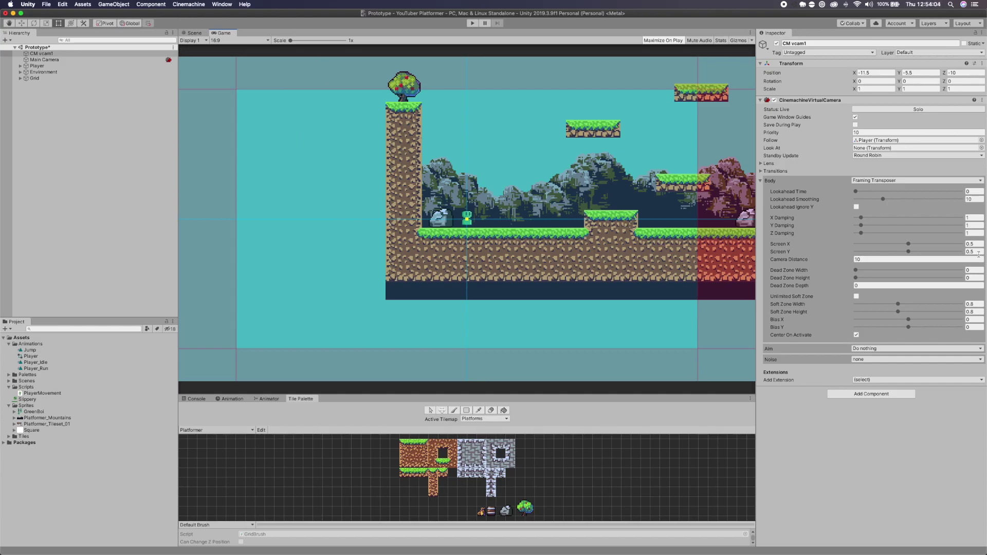
click(979, 252)
text(0.6)
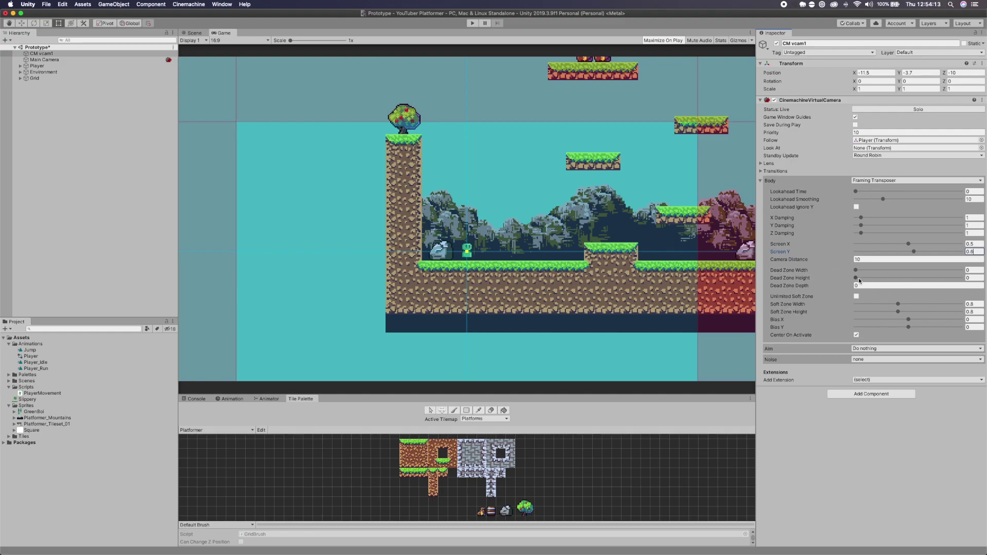
Step: Set the virtual camera's Dead Zone Height to 0.4 and its Dead Zone Width to 0.5
click(970, 278)
text(0.4)
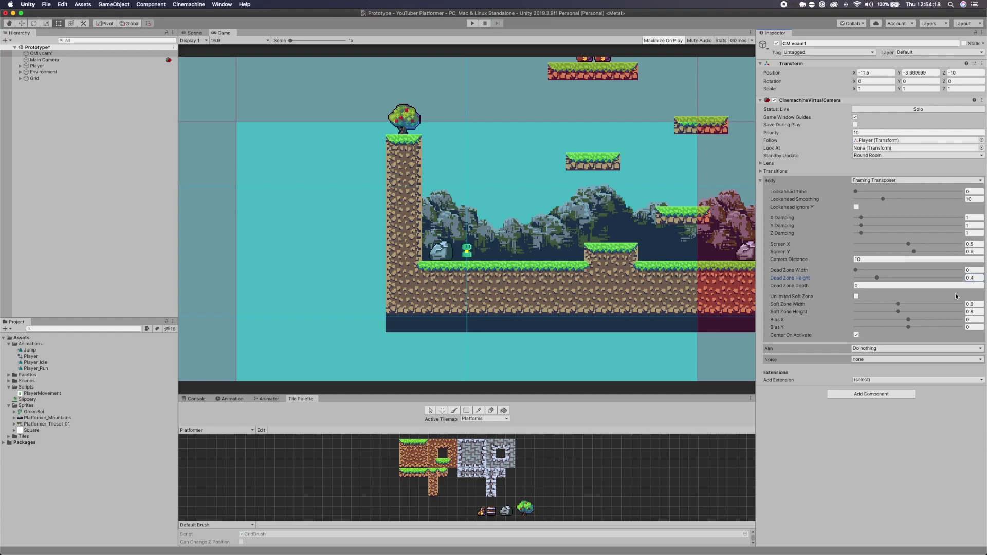
click(969, 270)
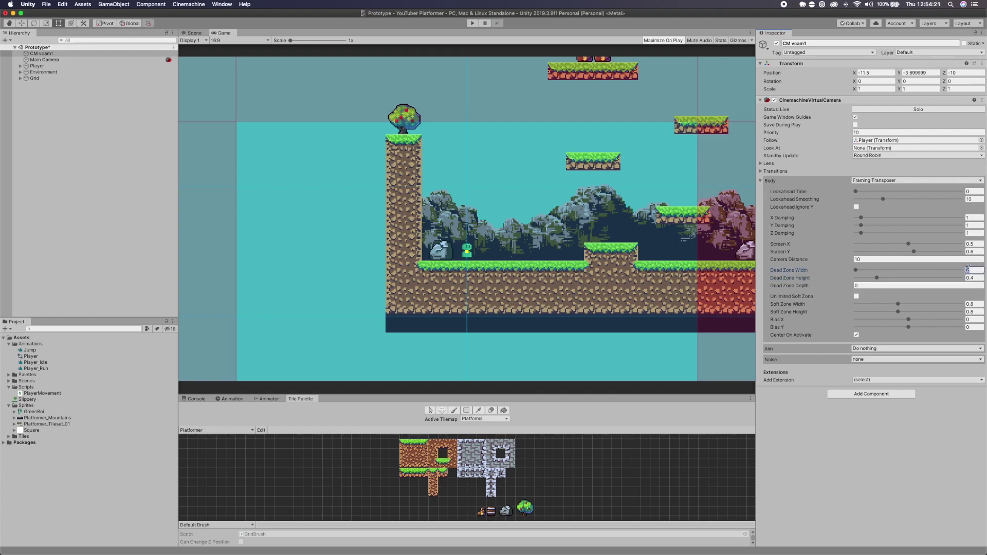
text(0.4)
key(BackSpace)
text(5)
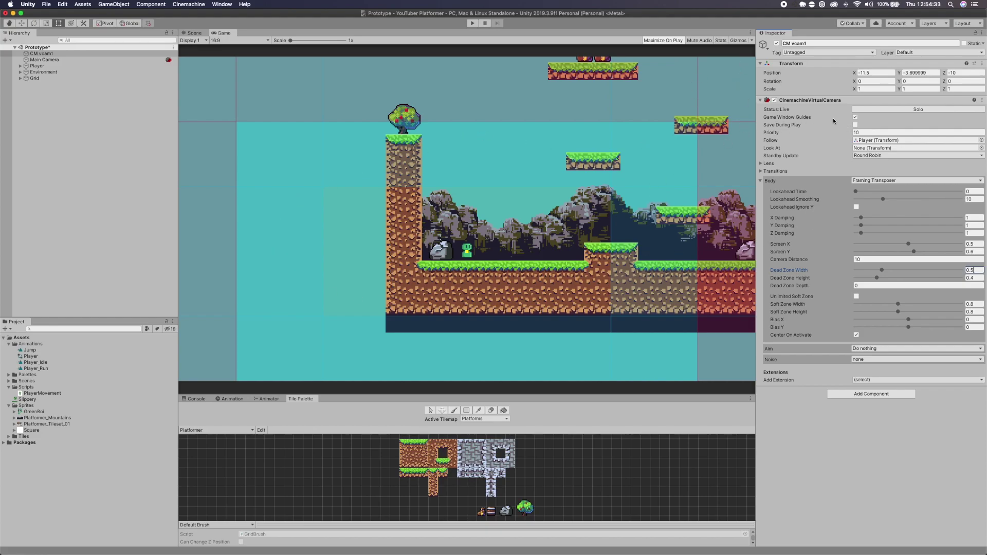
Step: Toggle the virtual camera's Game Window Guides off and back on to compare the view, and save the scene
click(855, 118)
click(855, 117)
click(855, 117)
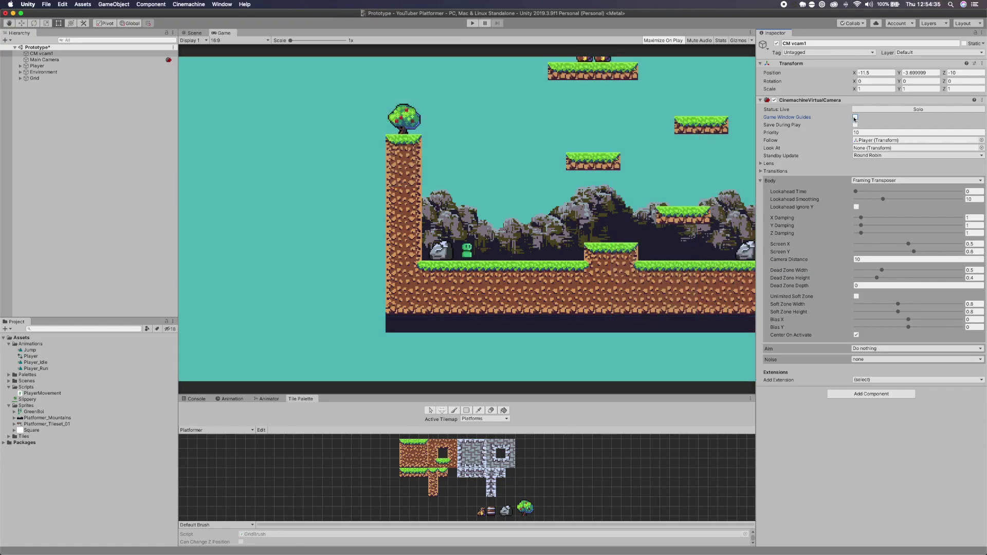
click(855, 117)
key(super+s)
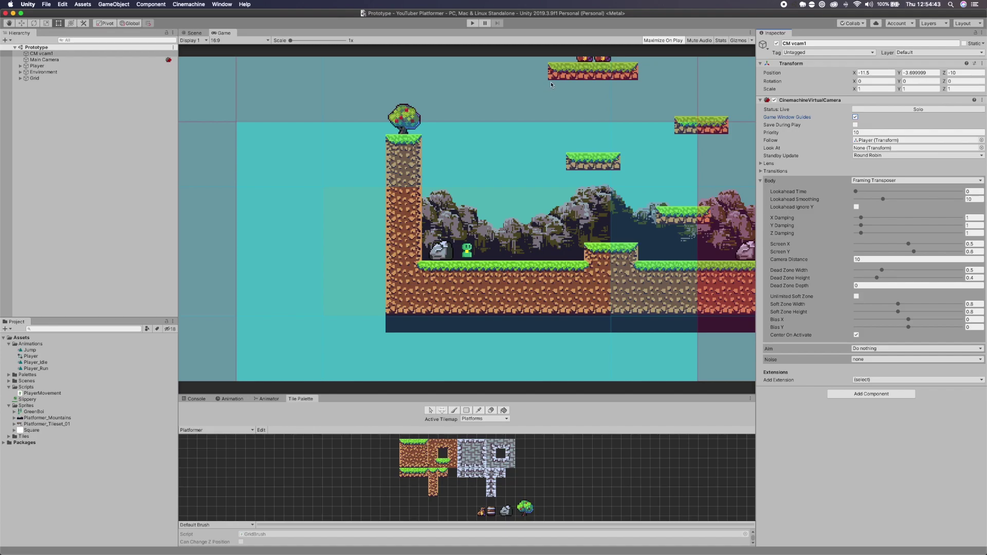
Step: Play-test the level, running and jumping the player across it in both directions to check the camera follow, and stop play mode
click(475, 24)
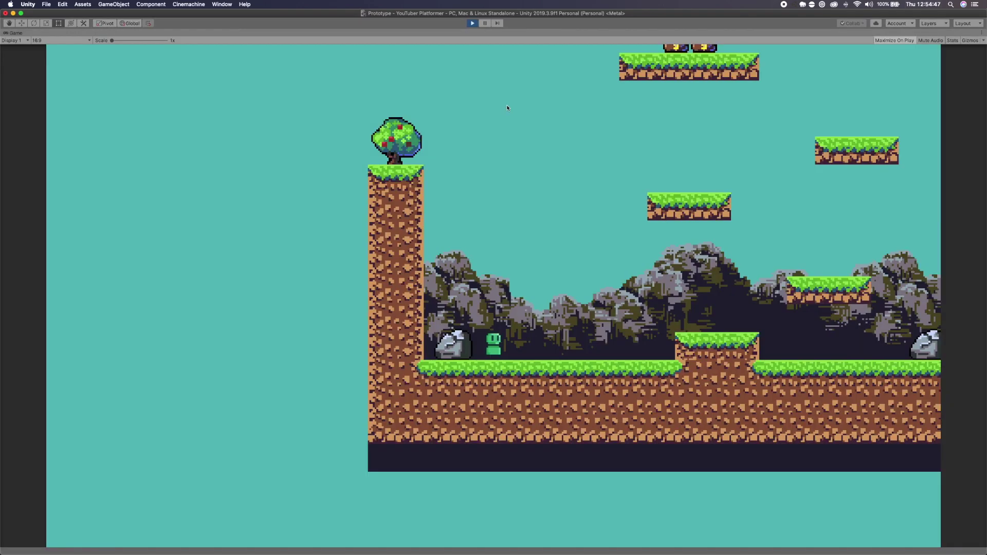
key(d)
key(space)
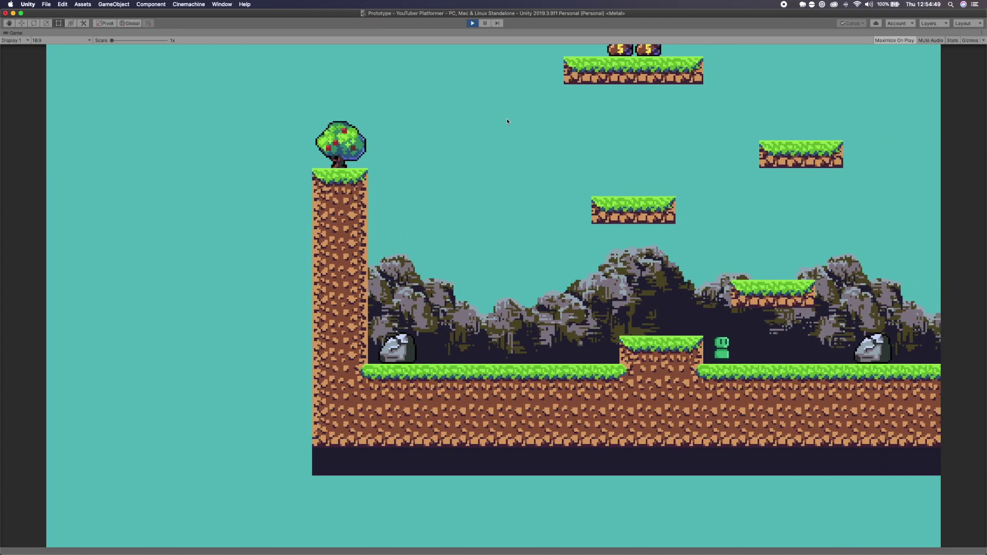
key(space)
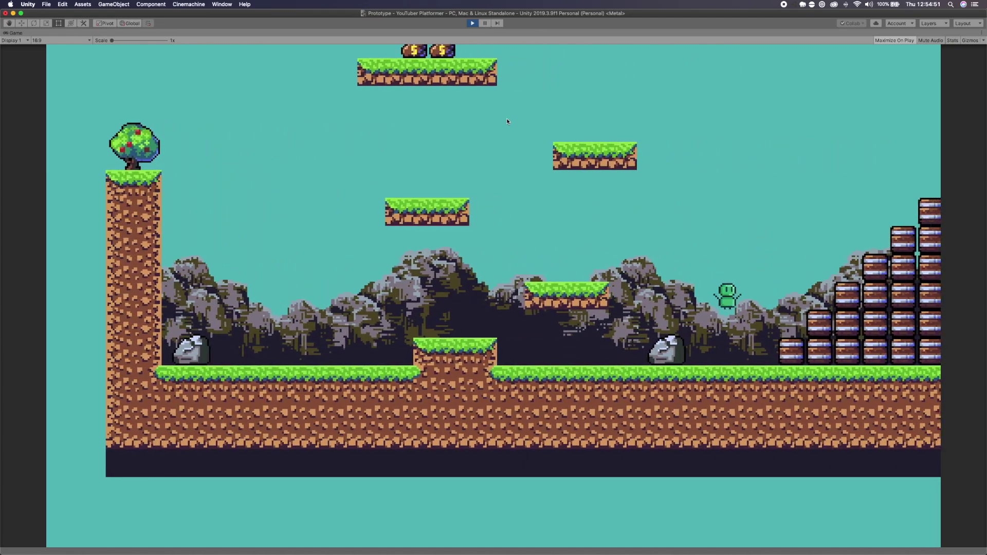
key(space)
key(space)
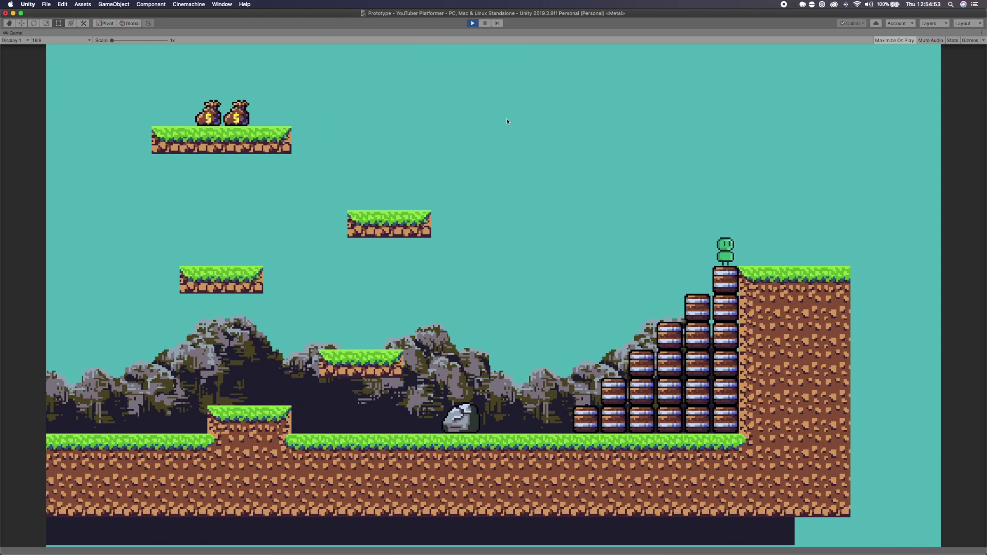
key(Left)
key(space)
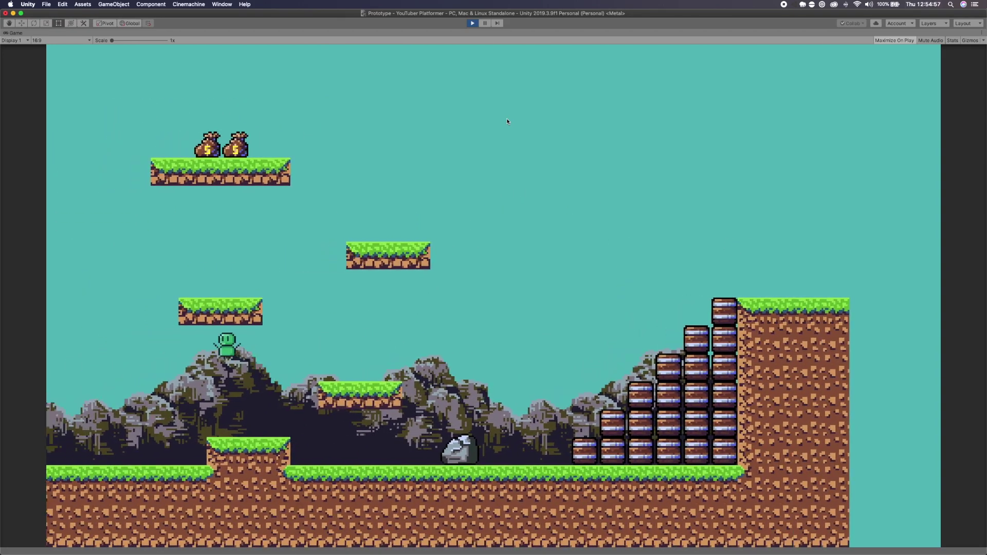
key(space)
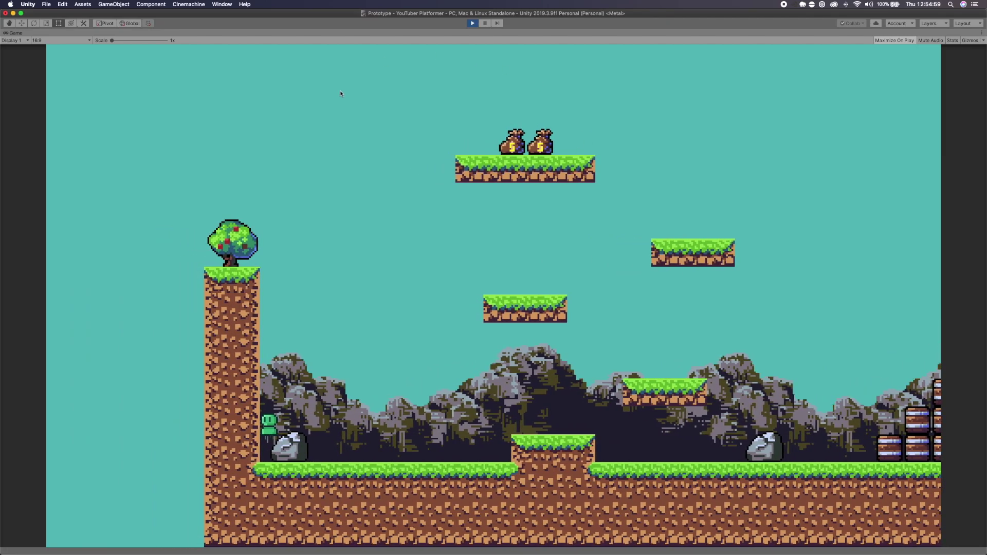
key(space)
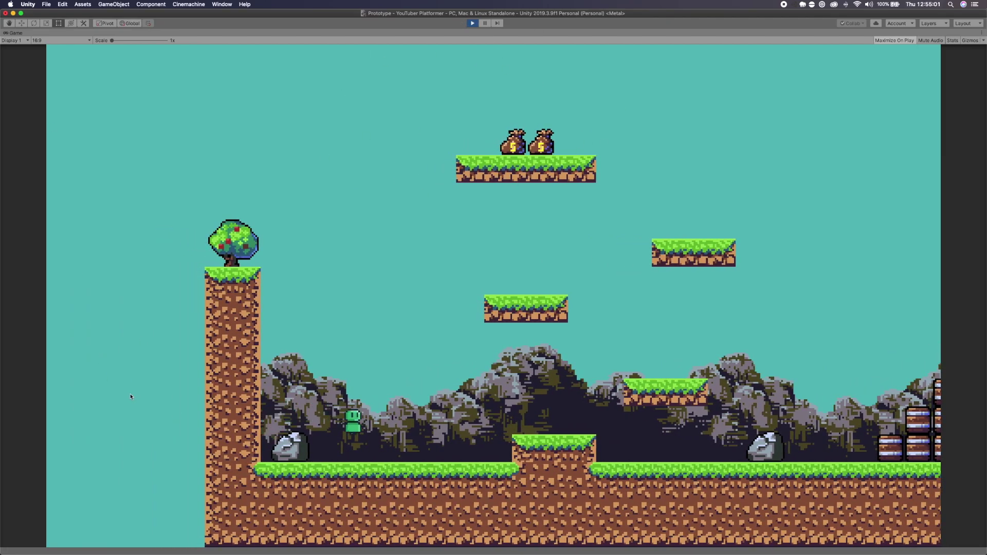
key(Left)
key(space)
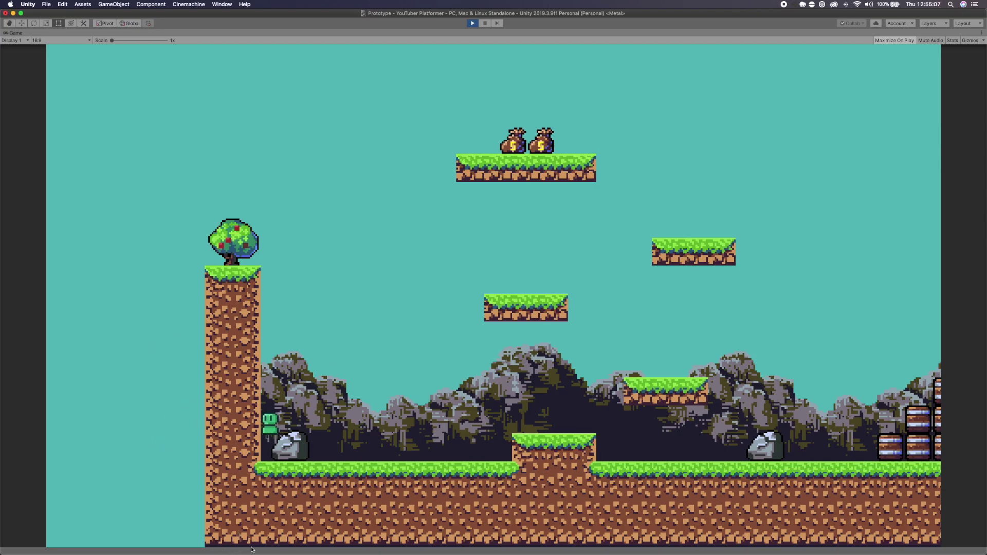
click(472, 24)
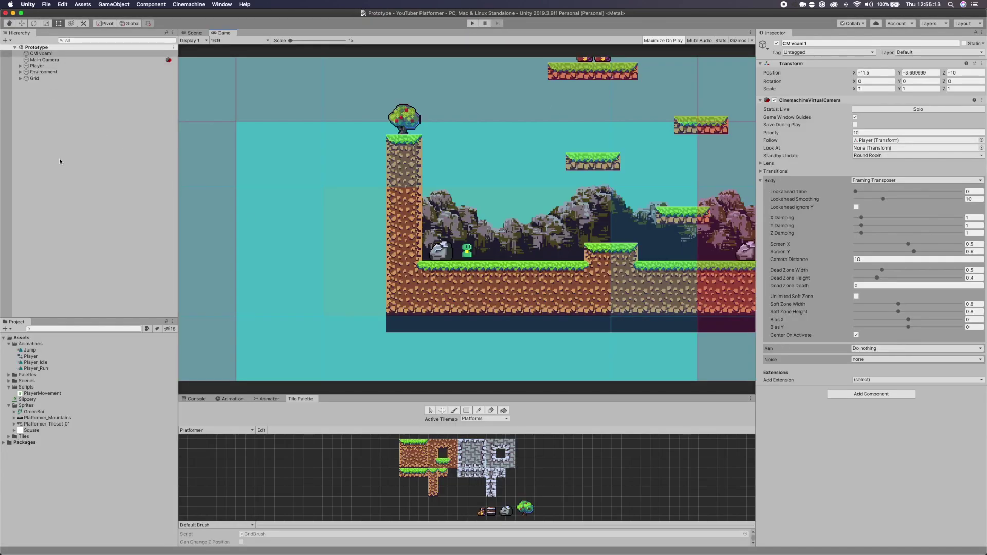
Step: Save the scene, create an empty game object named CameraBounds, and reset its transform
click(60, 116)
key(super+s)
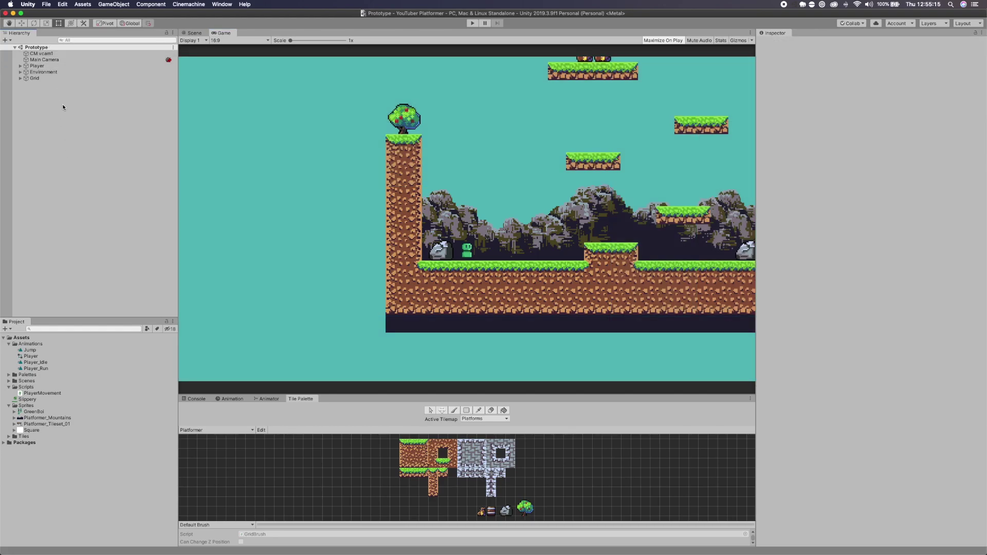
right_click(100, 122)
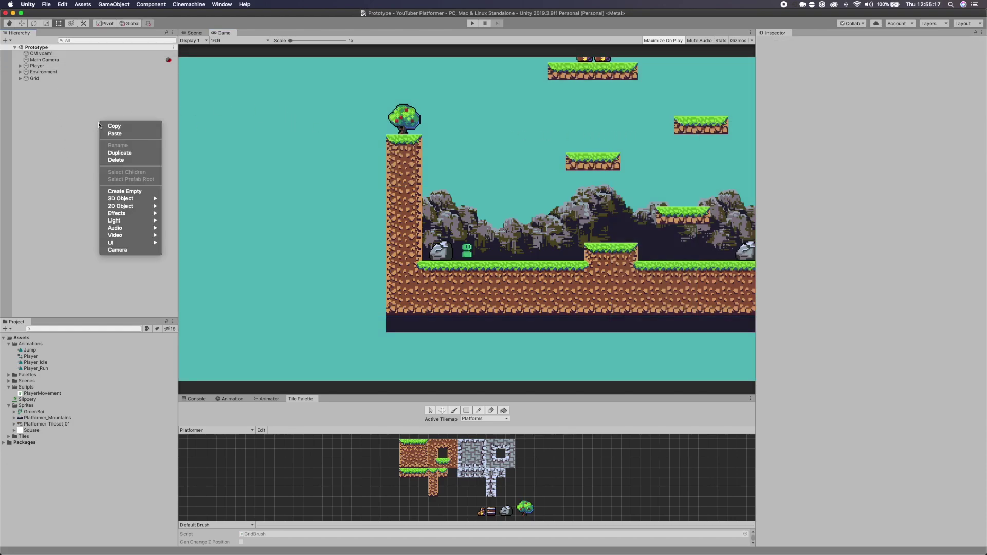
click(129, 192)
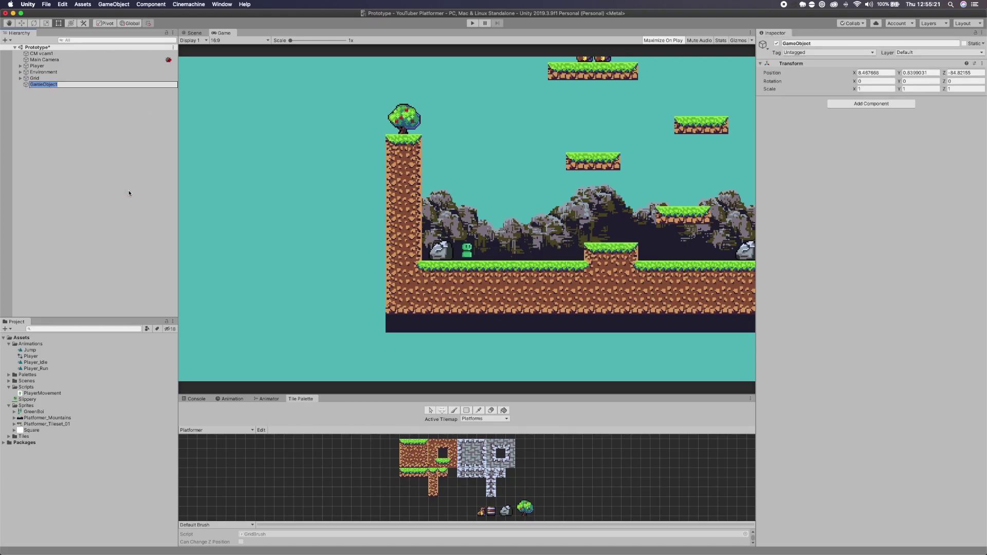
text(CameraBounds)
key(Return)
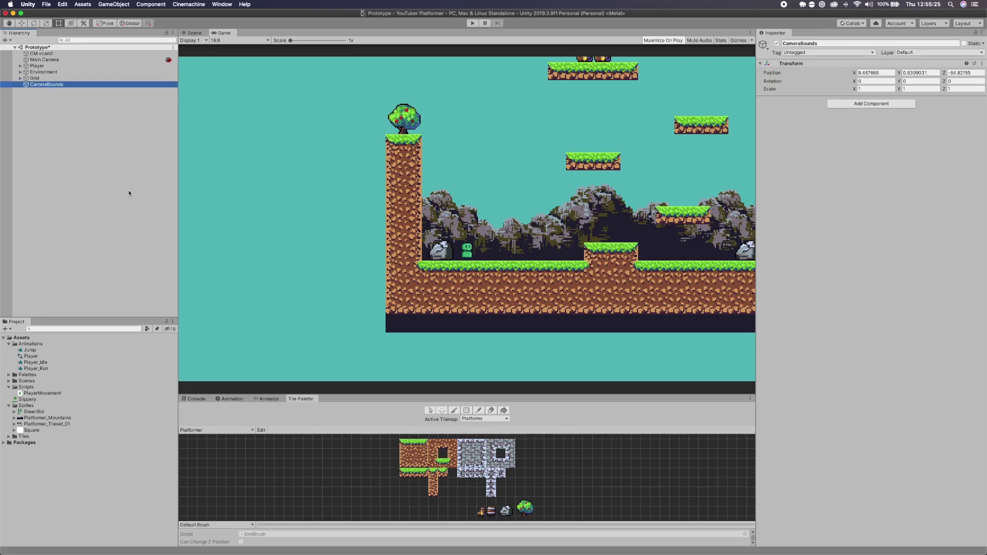
right_click(777, 63)
click(792, 69)
Step: Add a new layer named CameraBounds as User Layer 10
click(902, 54)
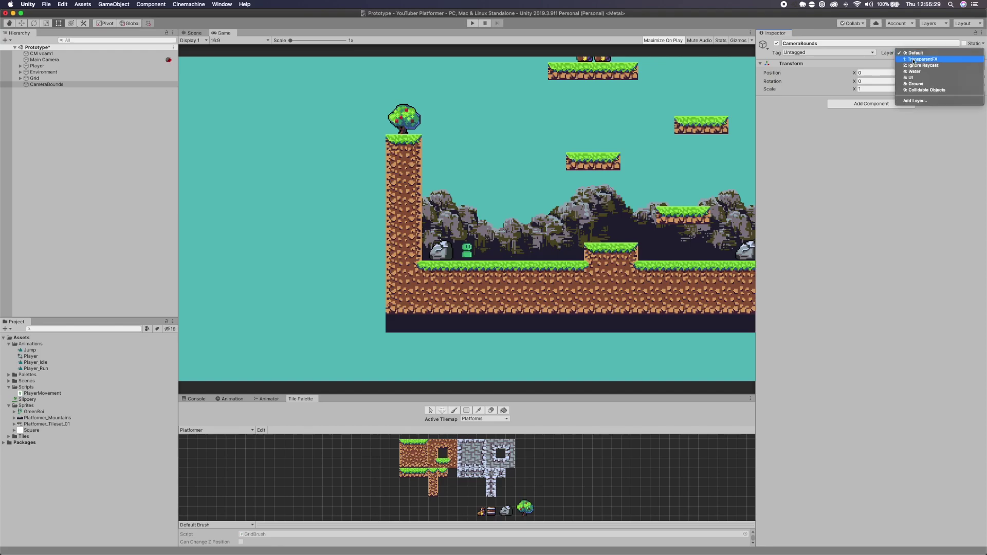
click(903, 103)
click(890, 164)
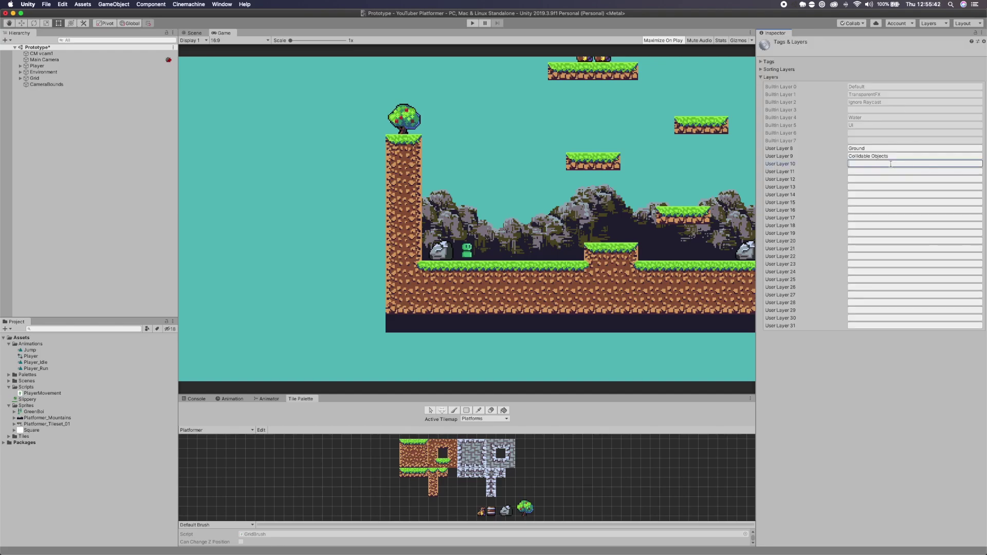
text(CameraB)
Step: Assign the CameraBounds game object to the CameraBounds layer
click(46, 84)
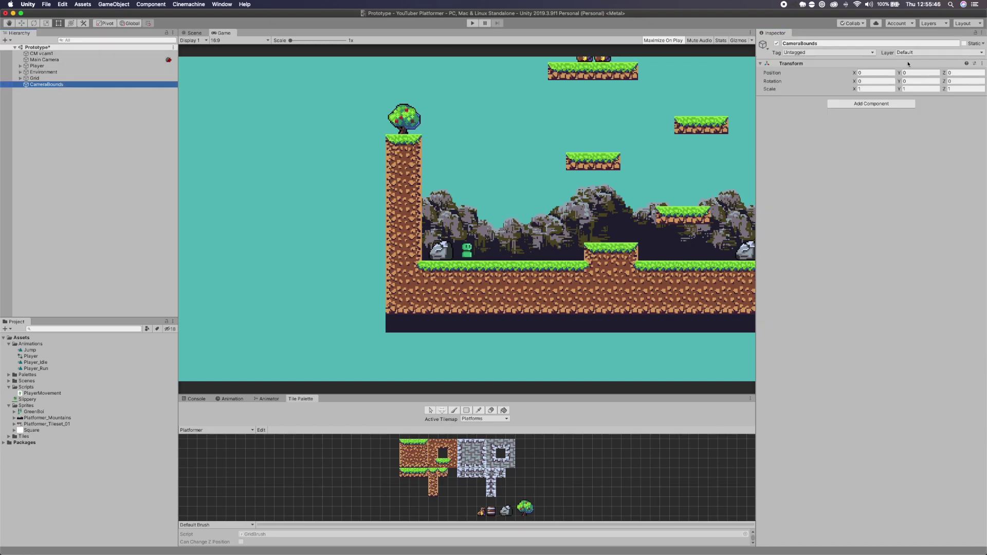
click(920, 52)
click(920, 97)
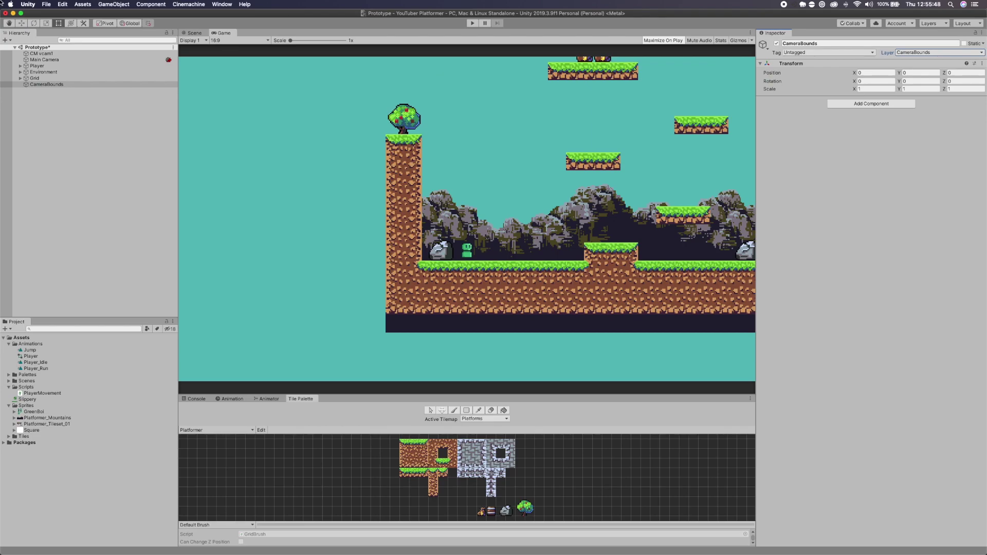
Step: Disable collisions between the CameraBounds and Default layers in the Physics 2D layer collision matrix, and close the project settings
click(46, 5)
mouse_move(62, 4)
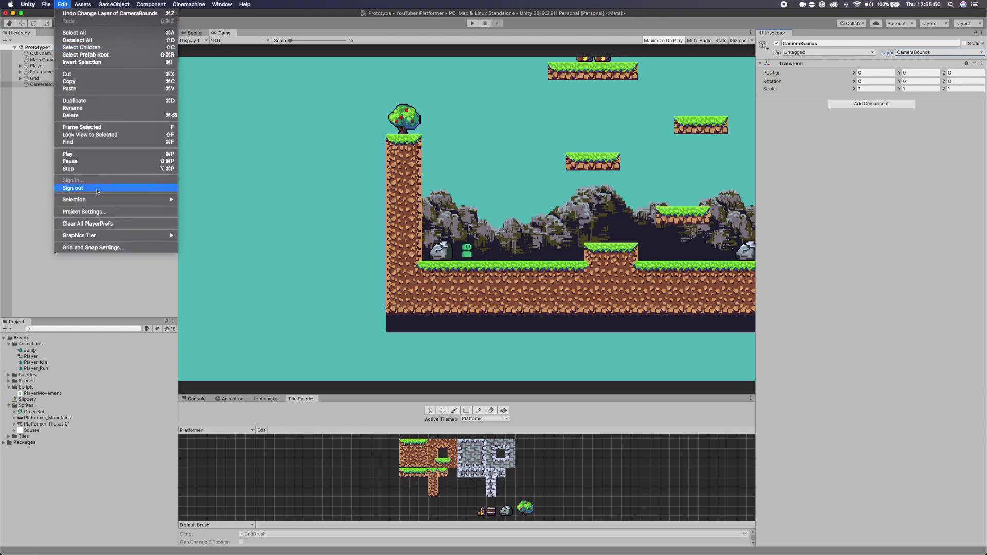
click(93, 210)
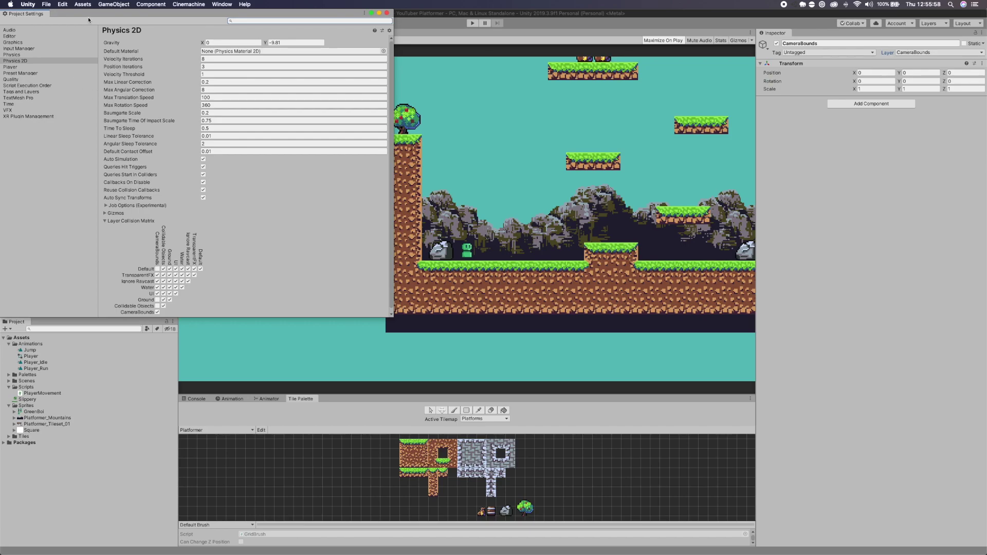
click(19, 65)
click(29, 61)
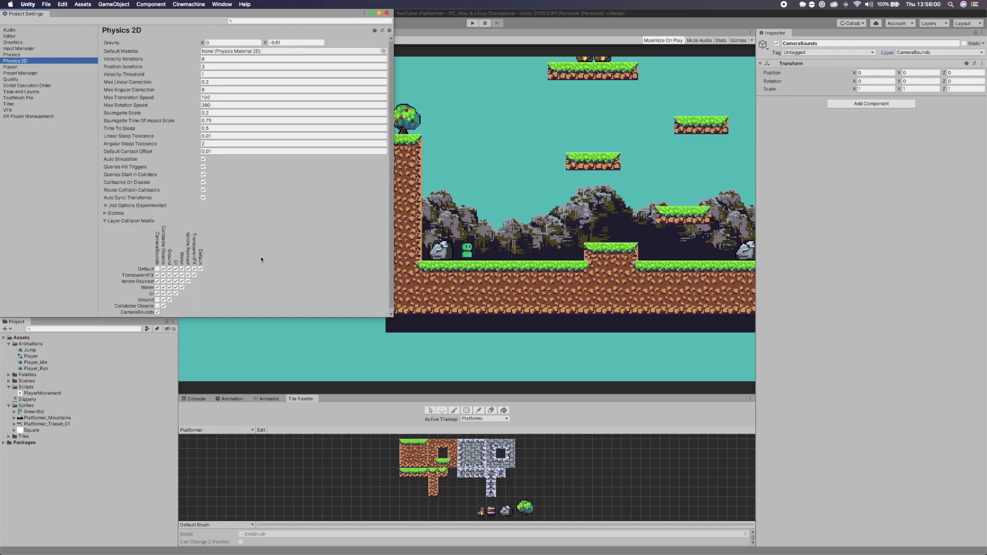
click(157, 268)
click(387, 13)
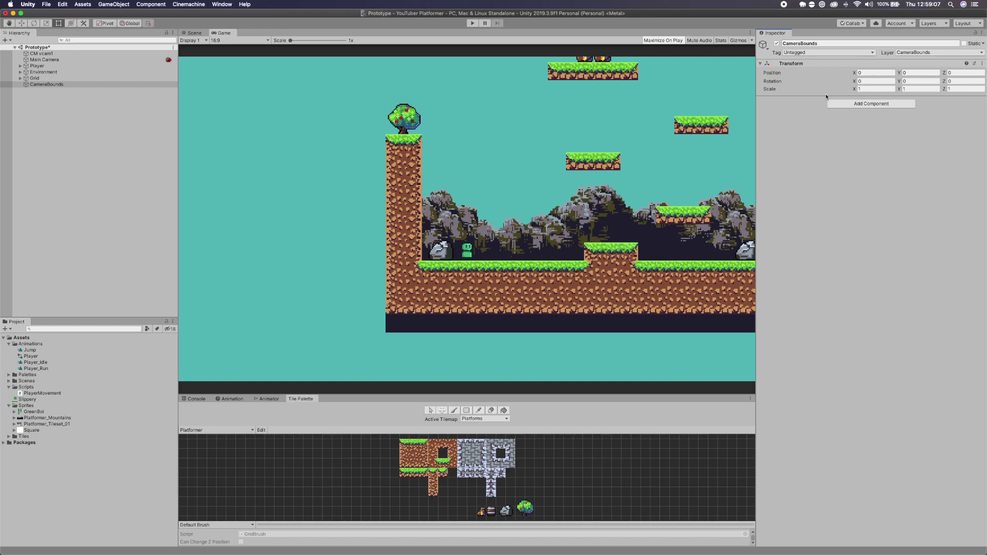
Step: Add a Composite Collider 2D to CameraBounds and set the body type of its Rigidbody 2D to Static
click(866, 103)
text(com)
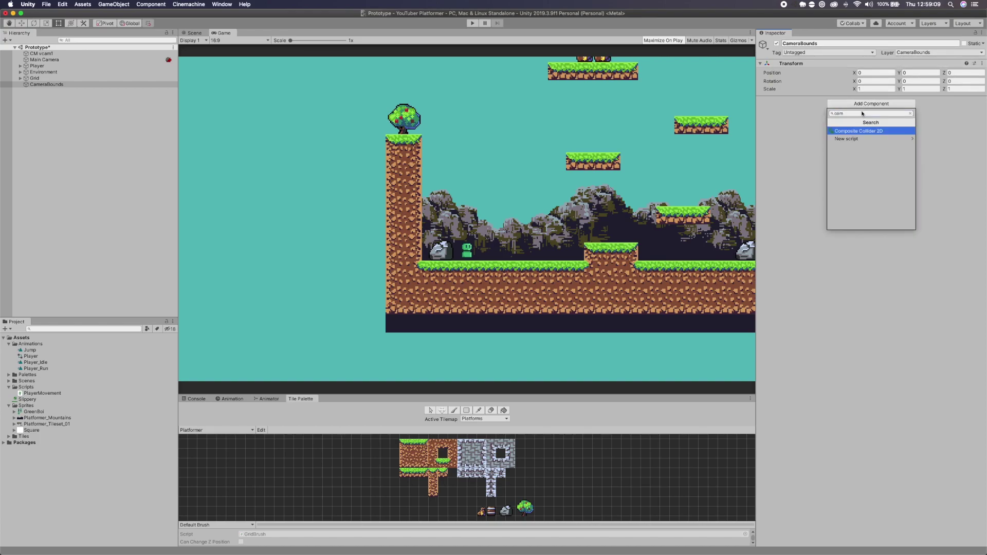
click(864, 131)
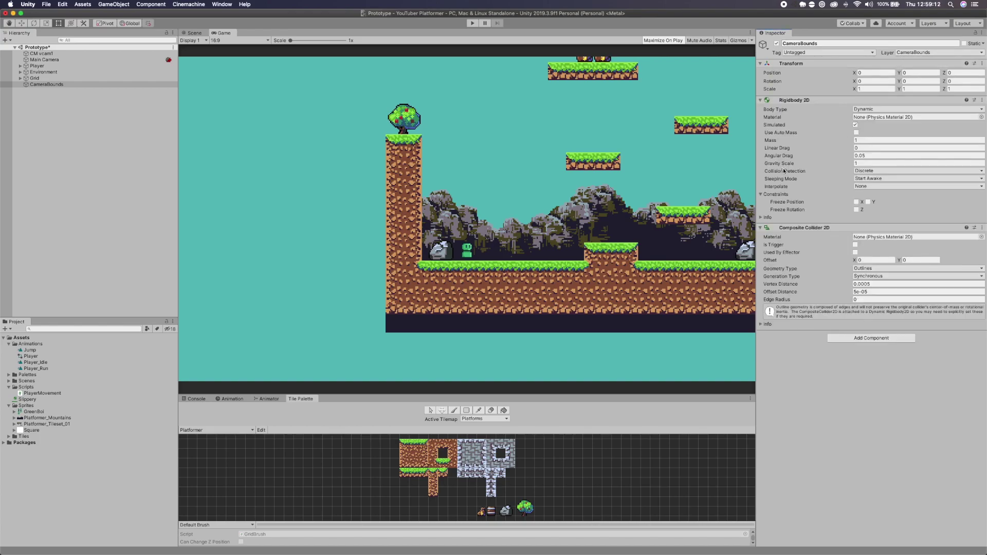
click(925, 109)
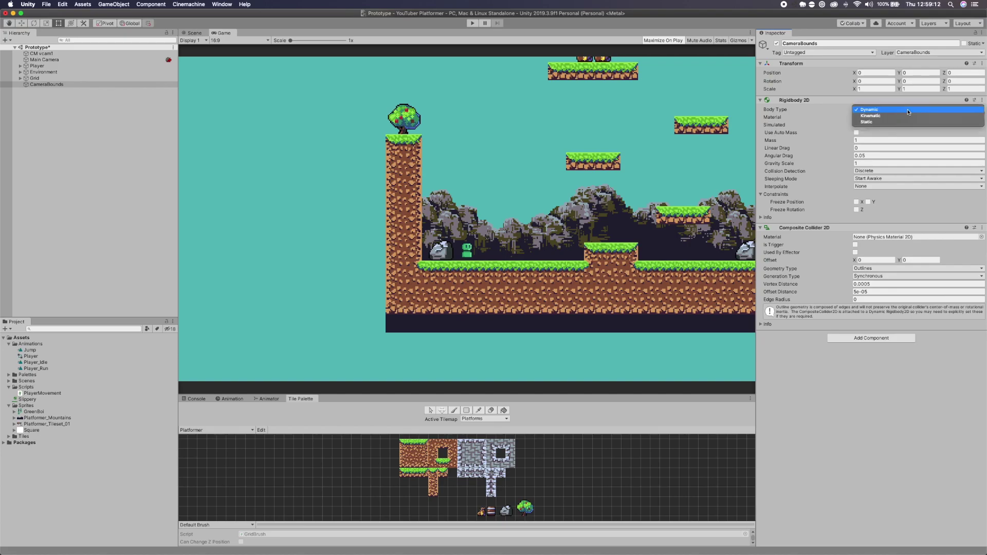
click(871, 122)
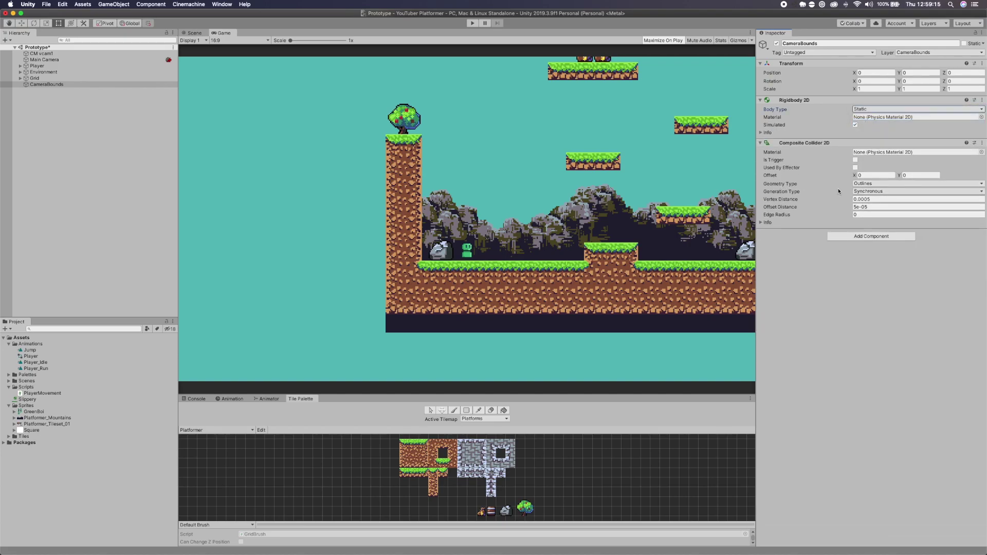
Step: Set the Composite Collider 2D's geometry type to Polygons and add a Box Collider 2D to CameraBounds
click(874, 183)
click(874, 192)
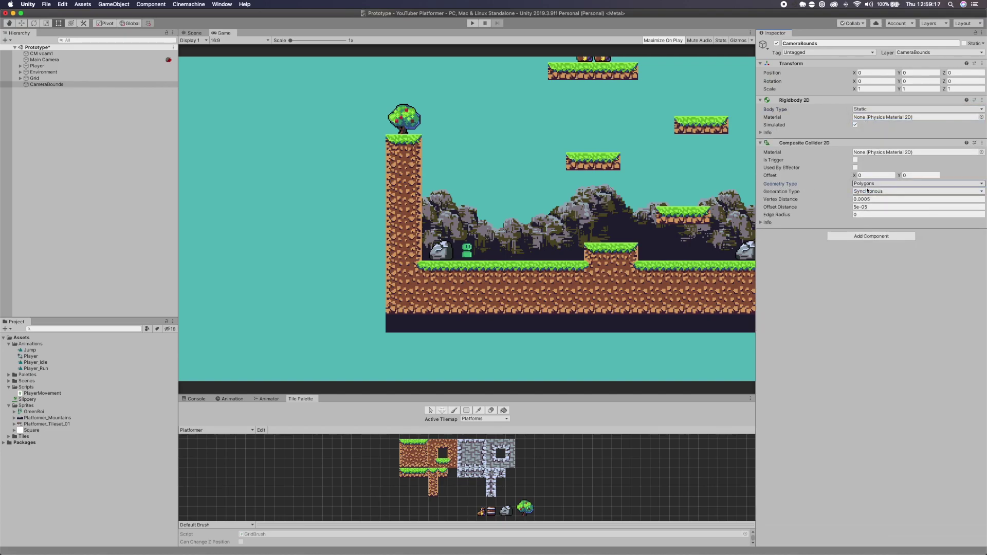
click(869, 231)
key(Down)
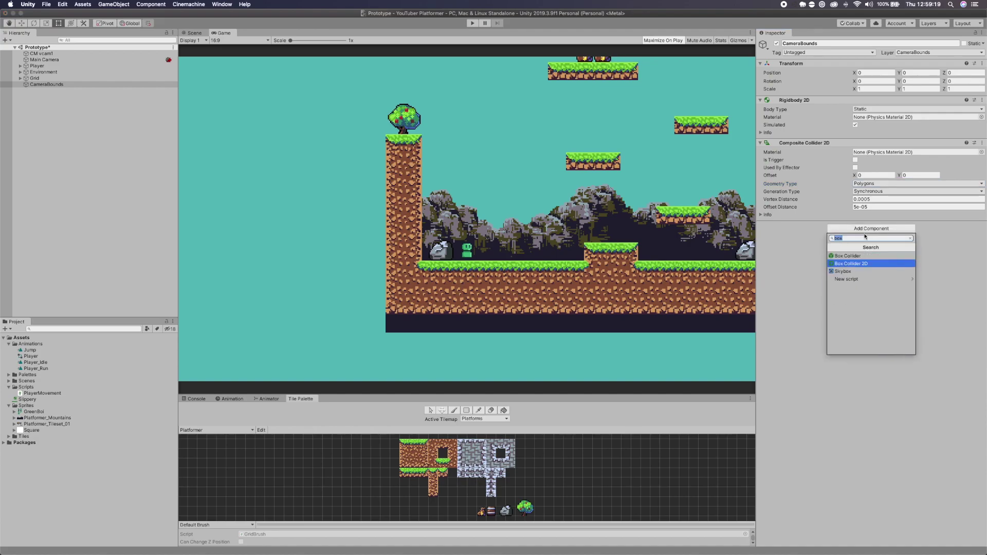
key(Return)
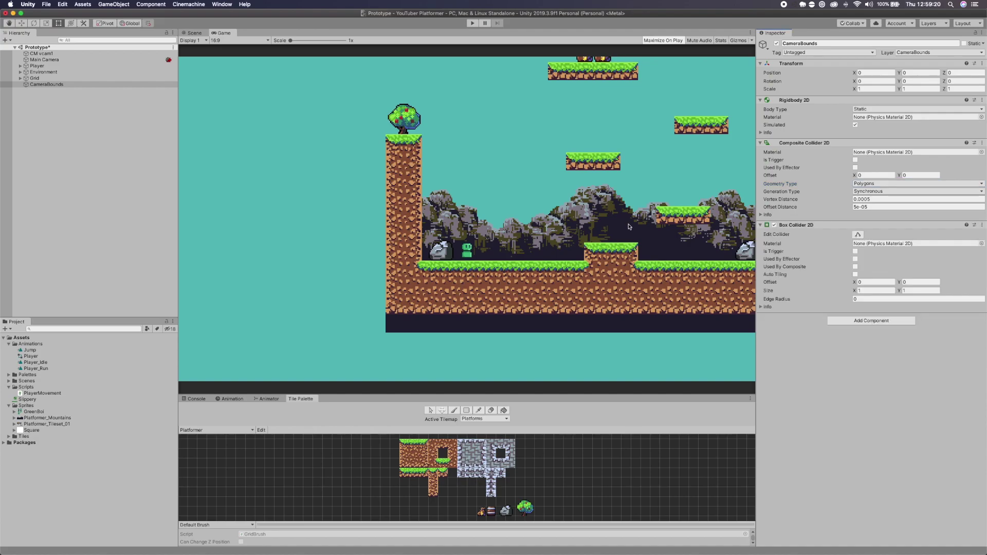
Step: Edit the box collider in the scene view, stretching its left edge to the outer side of the level's left wall
click(195, 33)
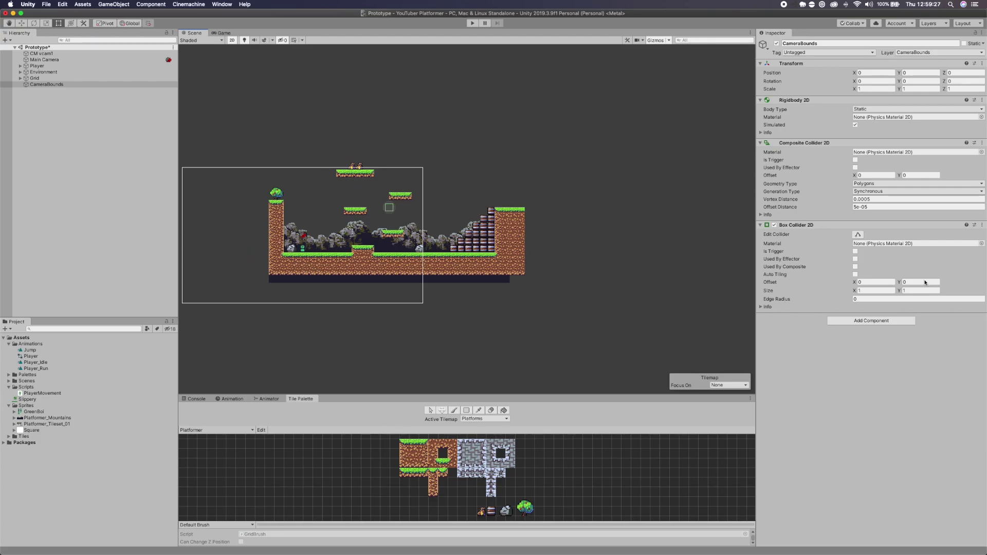
click(857, 235)
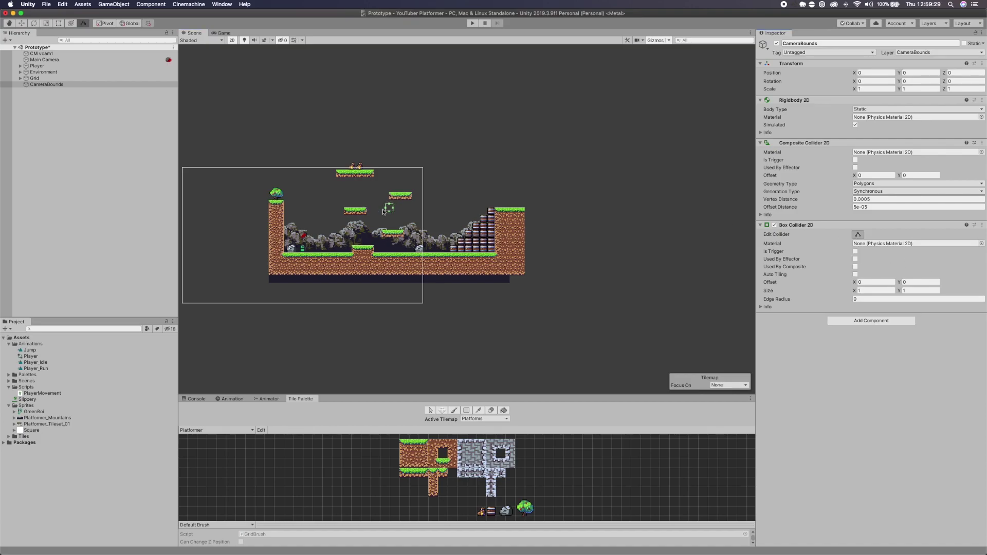
drag(386, 208, 268, 212)
scroll(267, 213, up, 1)
scroll(267, 212, up, 8)
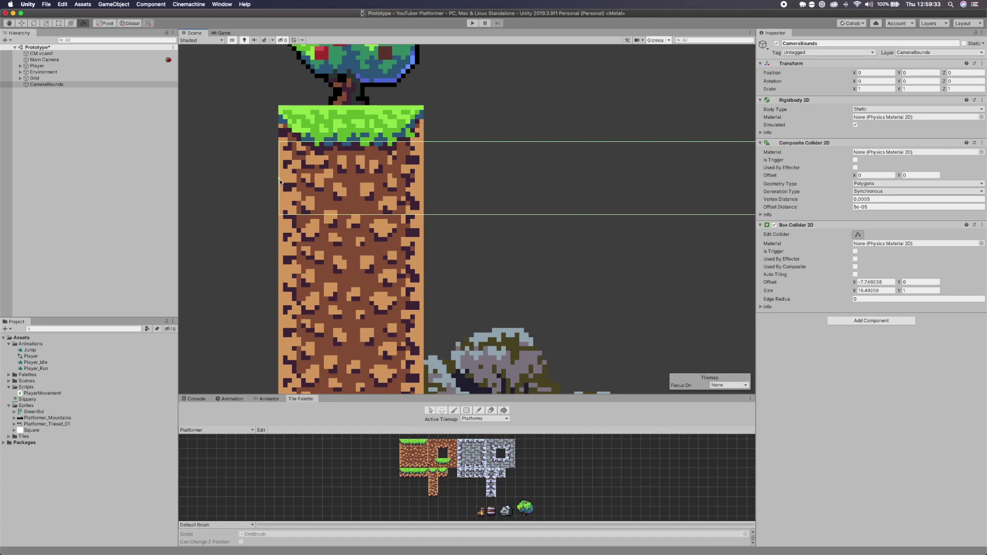
drag(279, 180, 279, 179)
key(super+z)
Step: Lower the box collider's bottom edge to line up with the underside of the ground tiles
scroll(378, 193, down, 2)
scroll(399, 200, down, 6)
drag(565, 206, 551, 341)
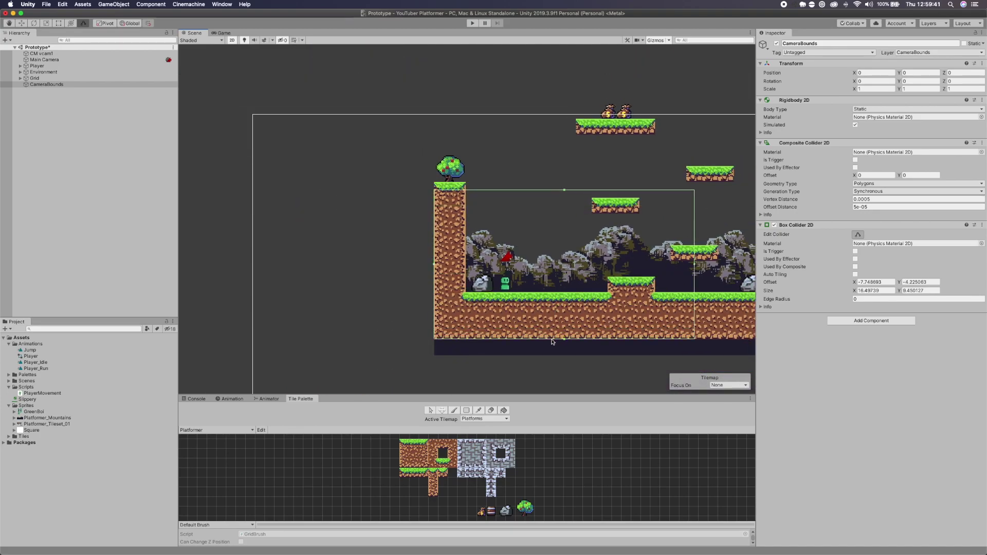
scroll(551, 341, up, 5)
scroll(551, 342, up, 3)
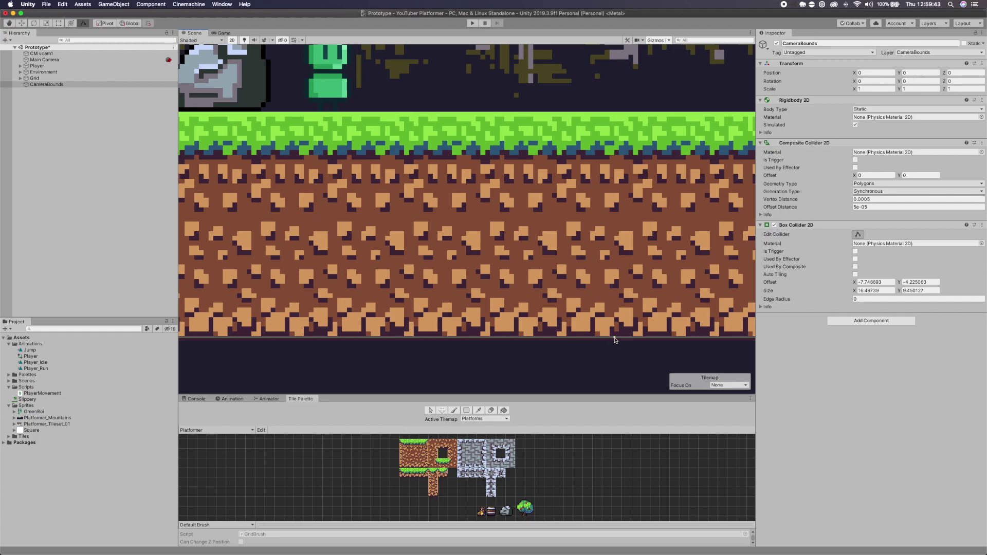
drag(616, 341, 615, 341)
Step: Extend the box collider past the level's right wall and well above the highest platform, to a size of about 37.9 by 23.1
scroll(615, 341, down, 1)
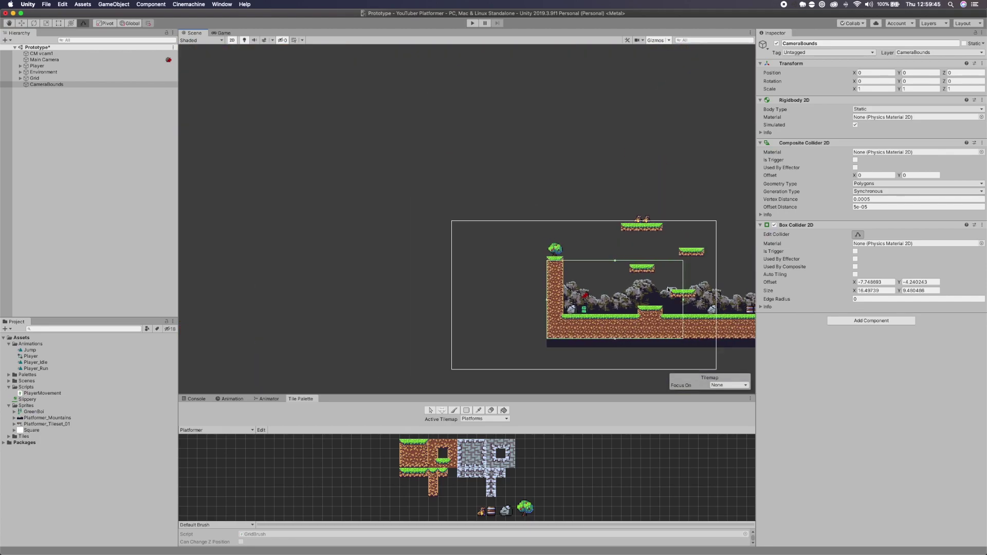
scroll(675, 301, down, 3)
middle_drag(716, 294, 587, 294)
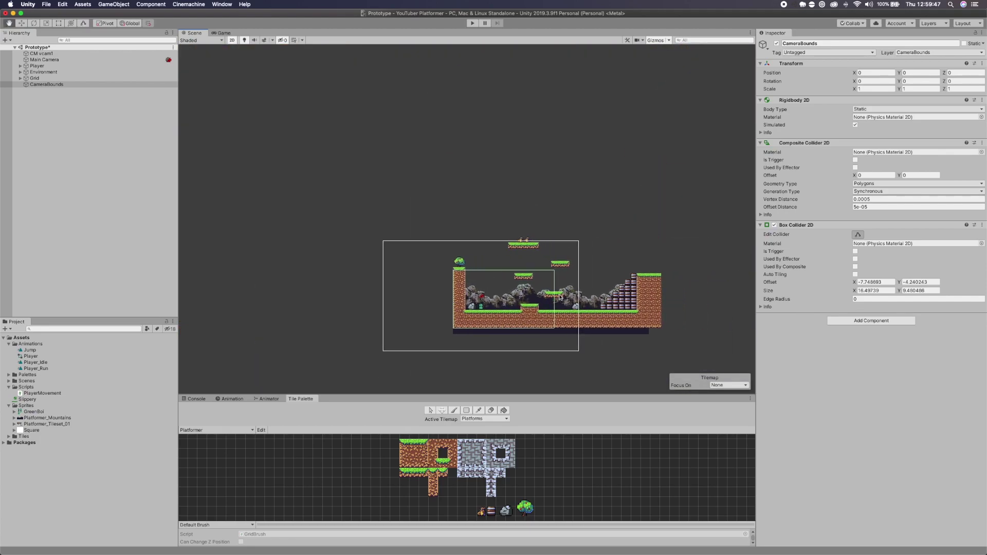
drag(554, 299, 686, 300)
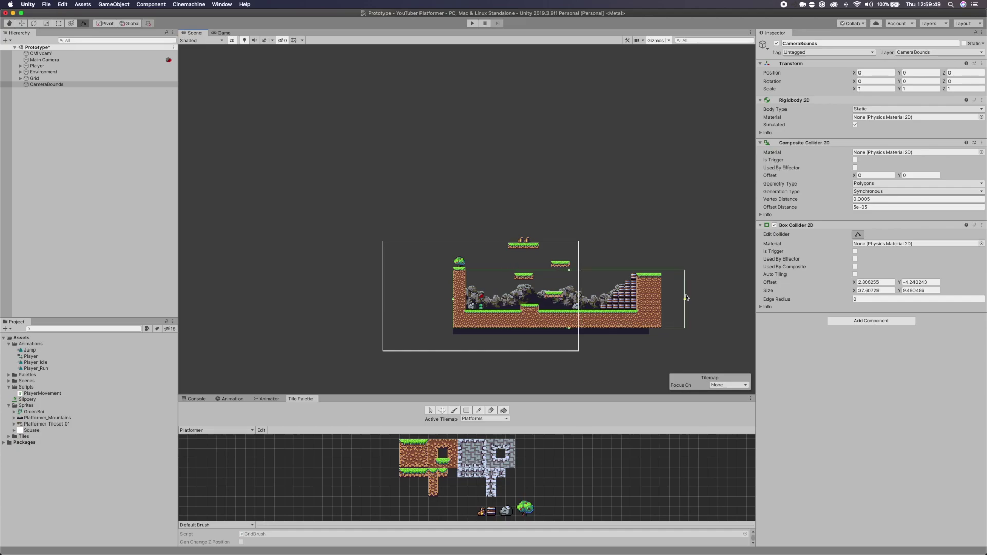
drag(565, 269, 570, 187)
scroll(571, 204, down, 1)
Step: Finish editing the box collider, enable Used By Composite on it, and save the scene
click(858, 234)
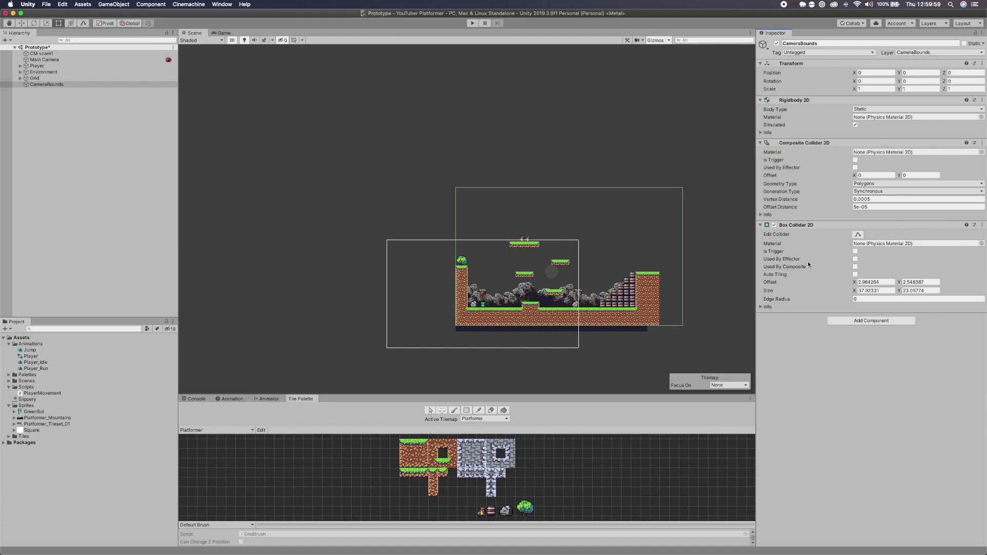
click(855, 266)
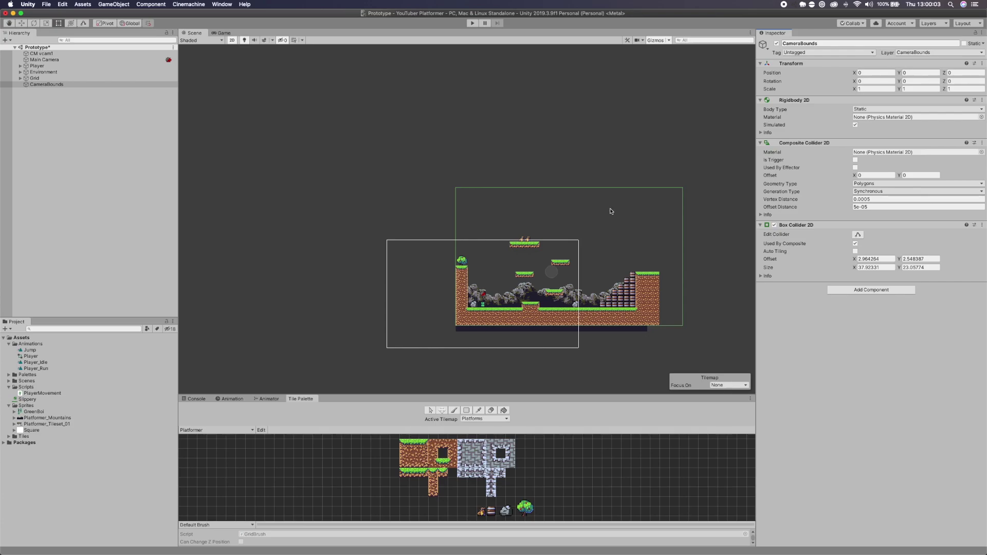
key(super+s)
Step: Add the CinemachineConfiner extension to CM vcam1 and assign CameraBounds as its Bounding Shape 2D
click(35, 54)
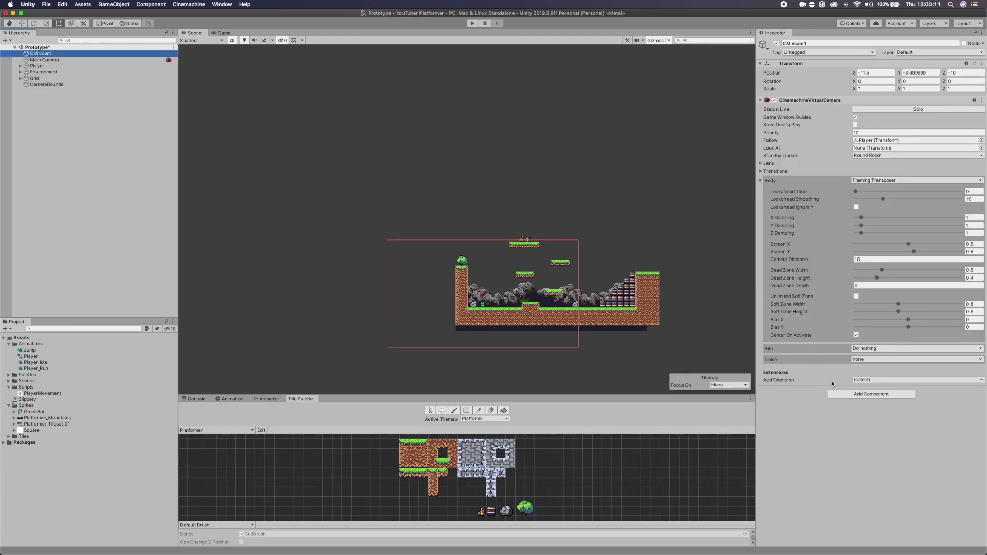
click(861, 381)
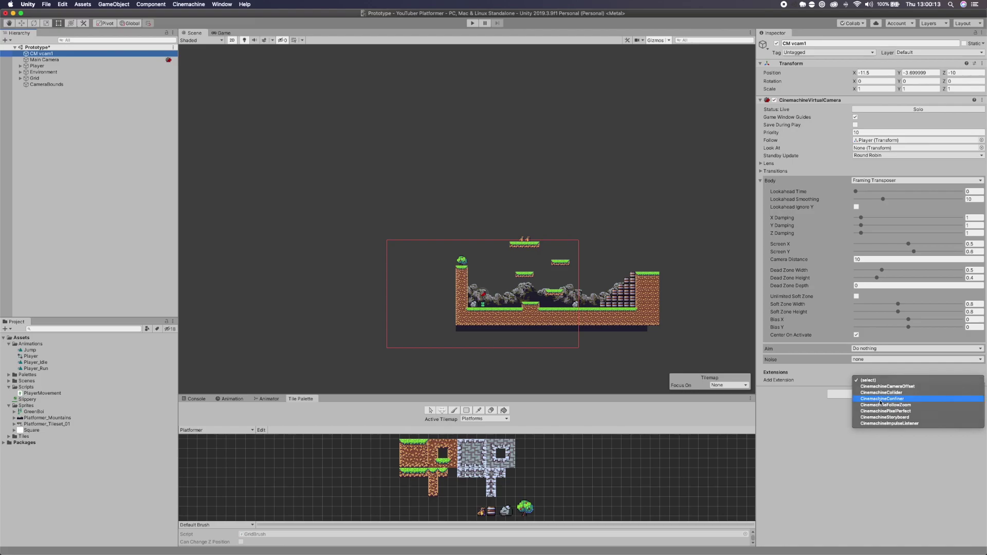
click(880, 400)
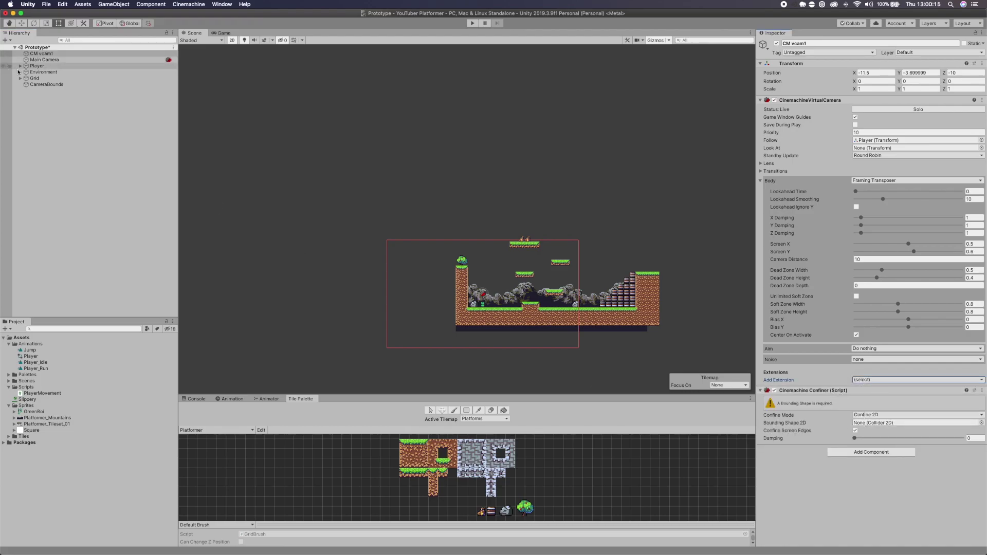
drag(45, 84, 855, 424)
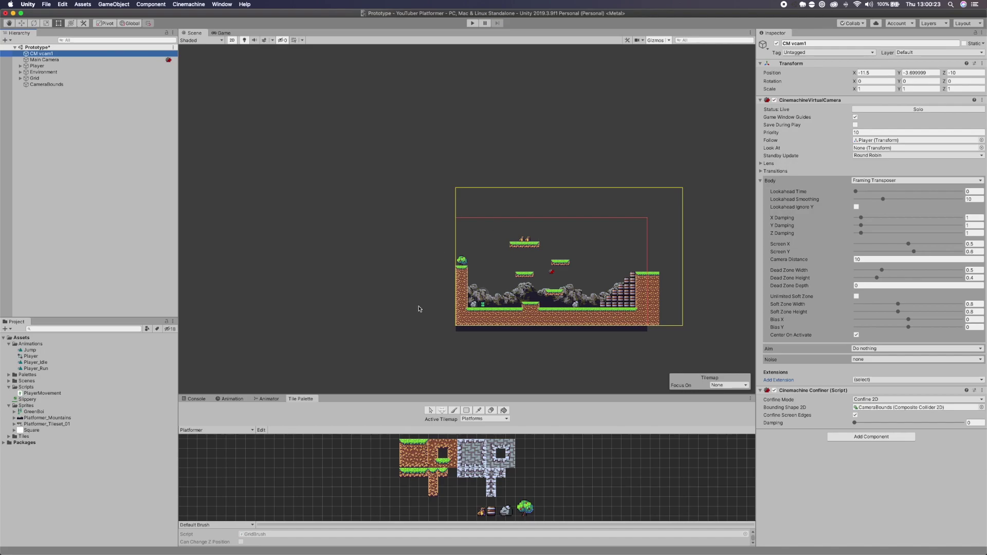
Step: Play the level and move the player up the barrels onto the right wall to test the camera limits there
click(472, 23)
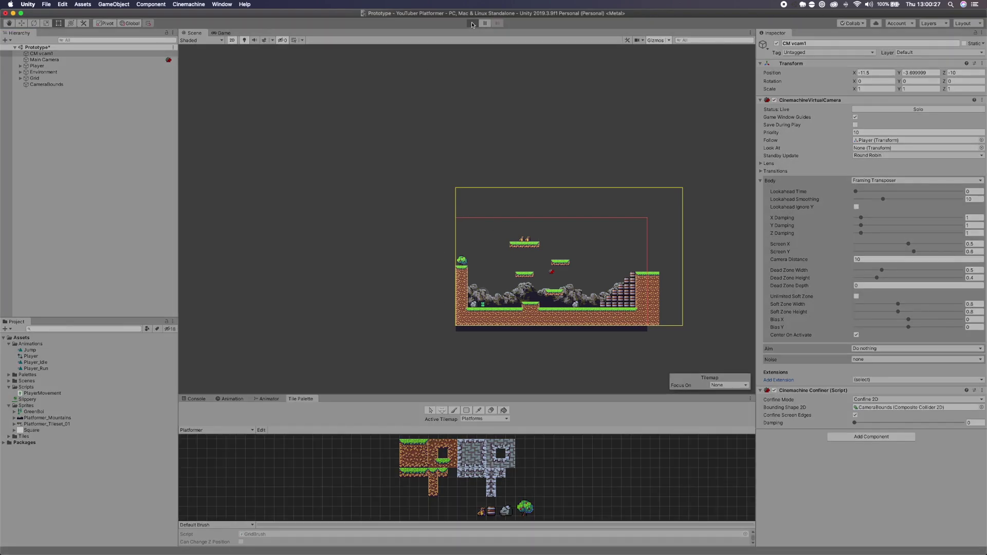
key(Right)
key(space)
key(space)
key(space)
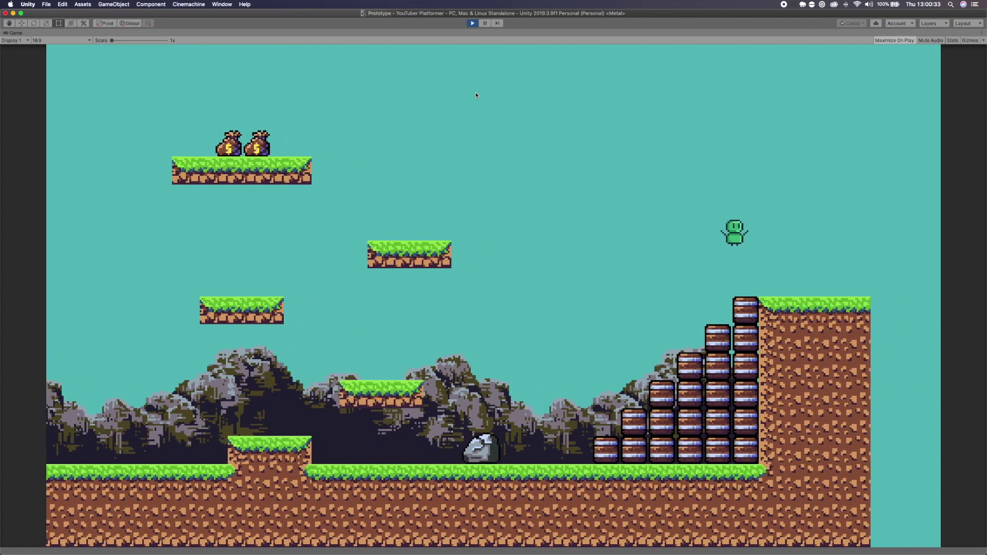
key(Right)
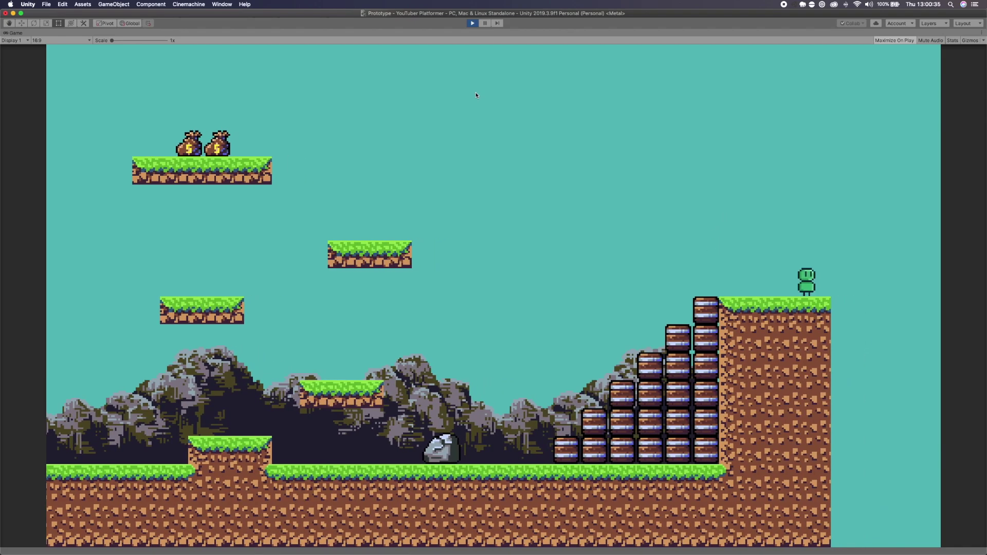
Step: Jump the player back across the floating platforms up to the money bags to test the camera's vertical follow
key(Left)
key(space)
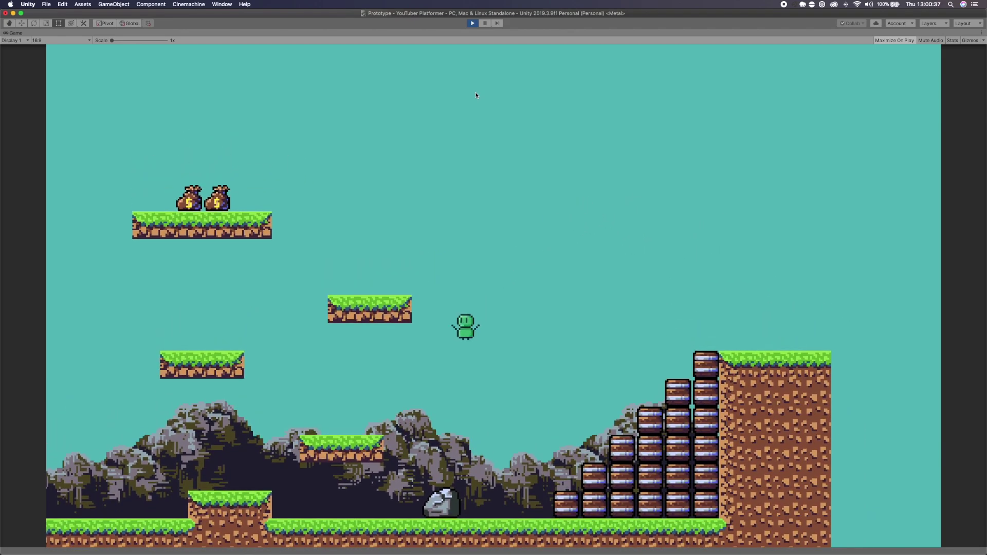
key(space)
key(Right)
key(space)
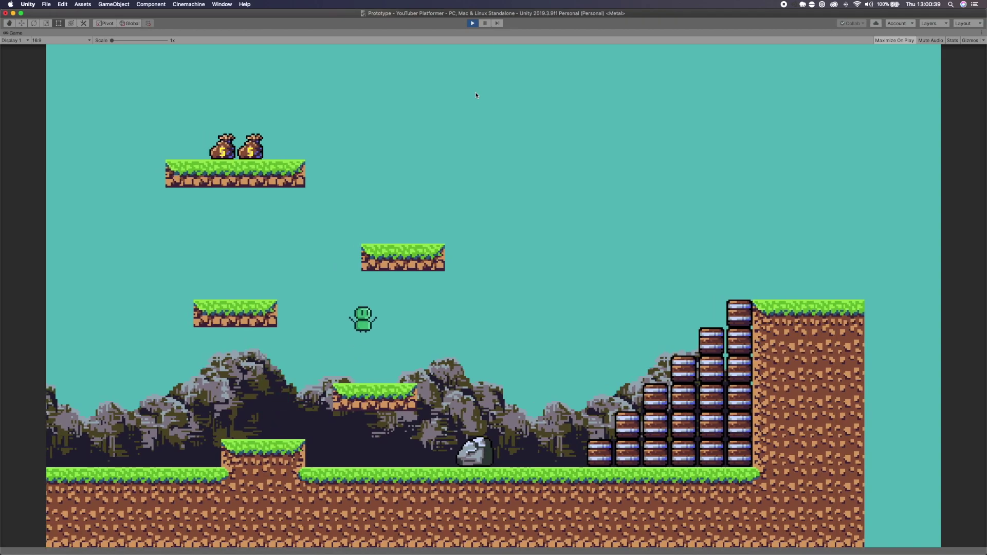
key(Left)
key(space)
key(Right)
key(space)
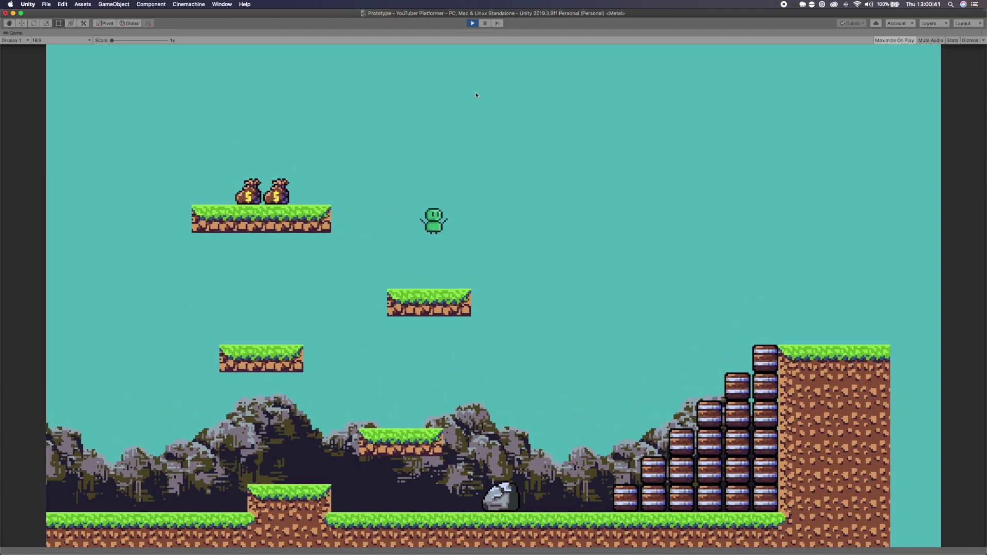
key(space)
key(Left)
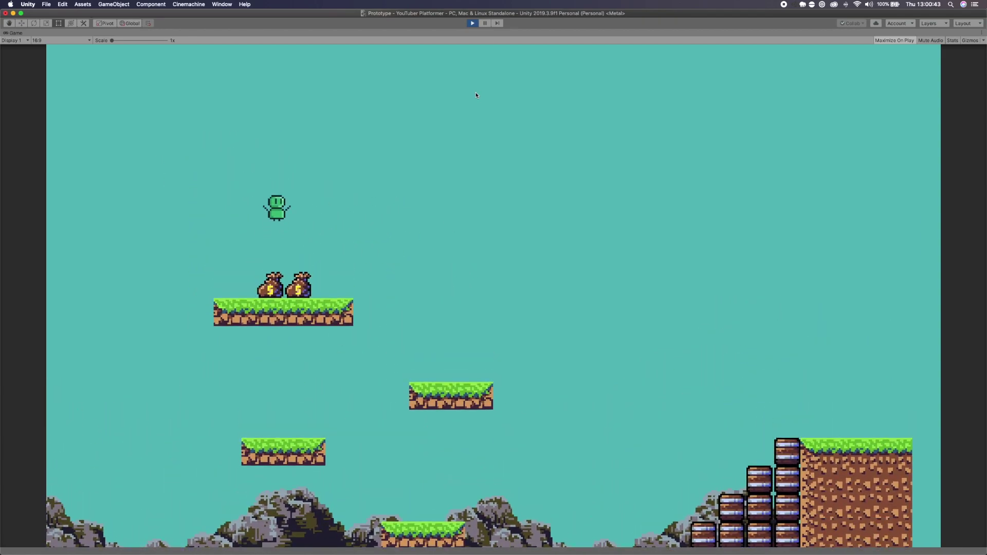
key(space)
key(space)
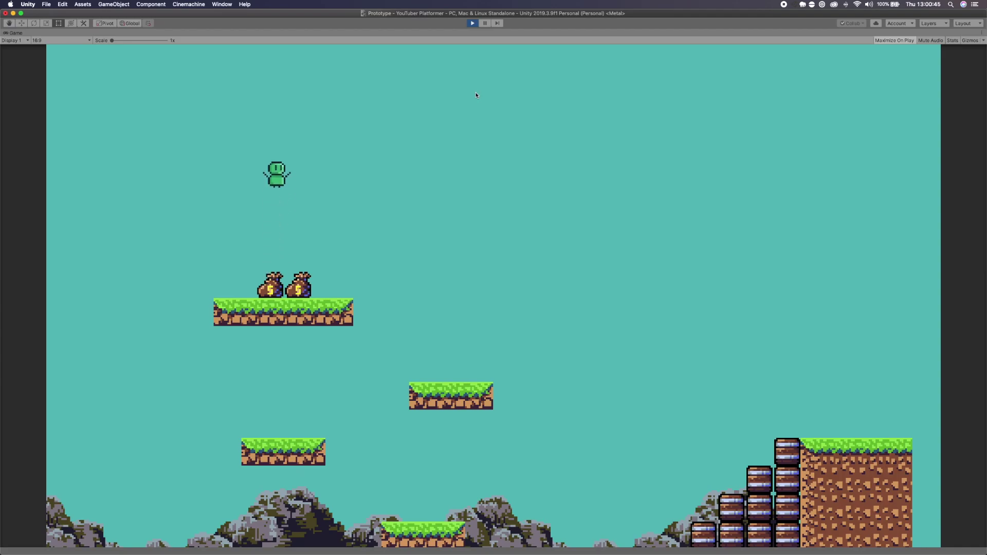
Step: Move the player to the tree on the left wall and beyond it to test the left camera limit, and stop play mode
key(Left)
key(space)
key(space)
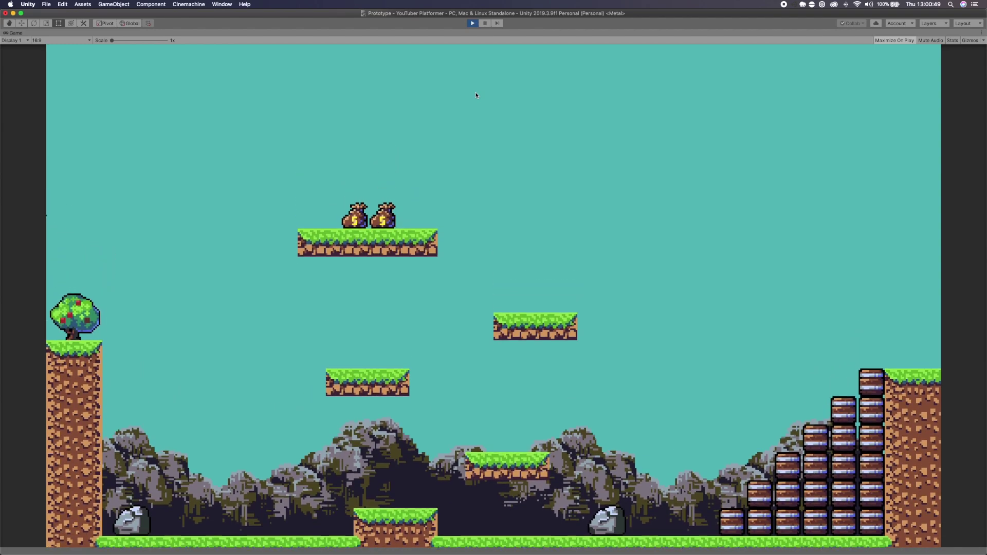
key(space)
key(Left)
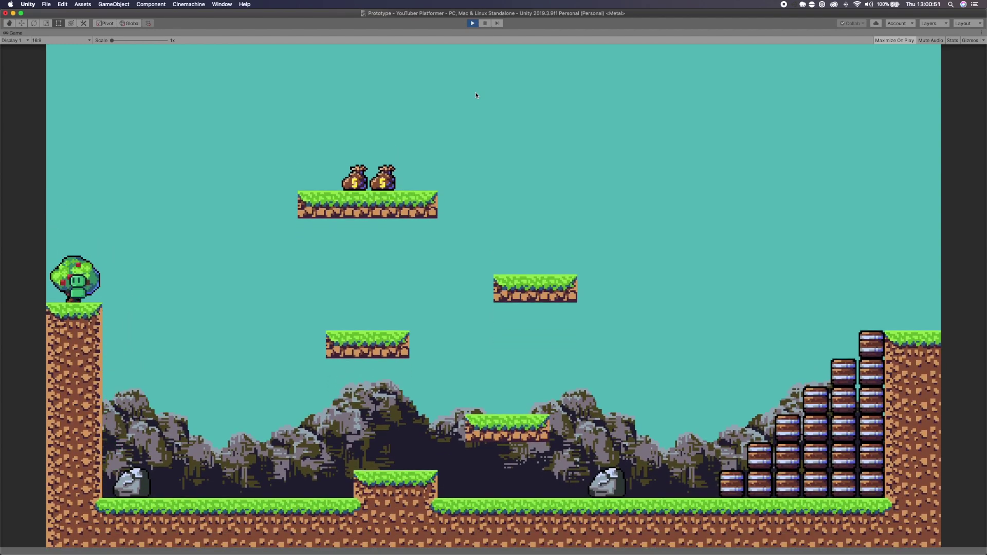
key(Left)
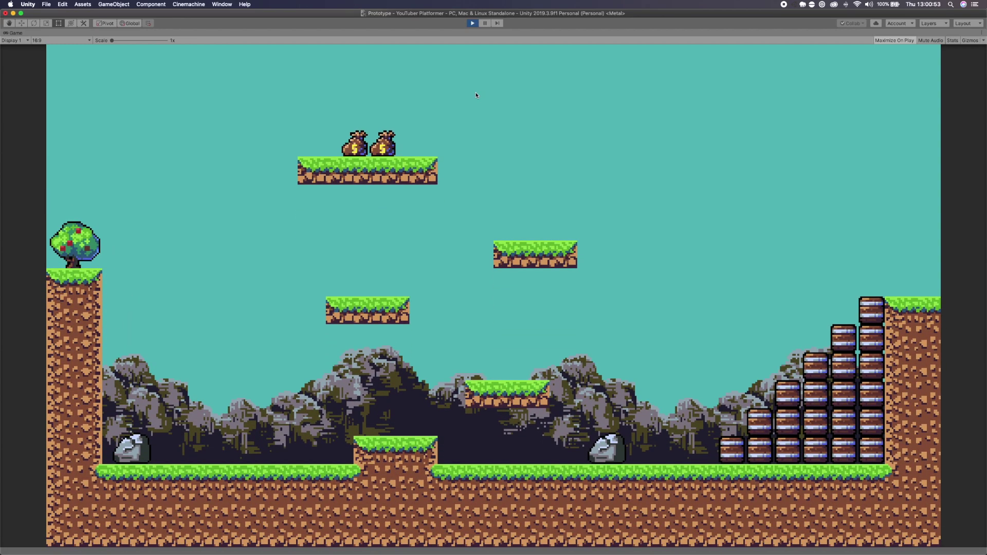
click(471, 23)
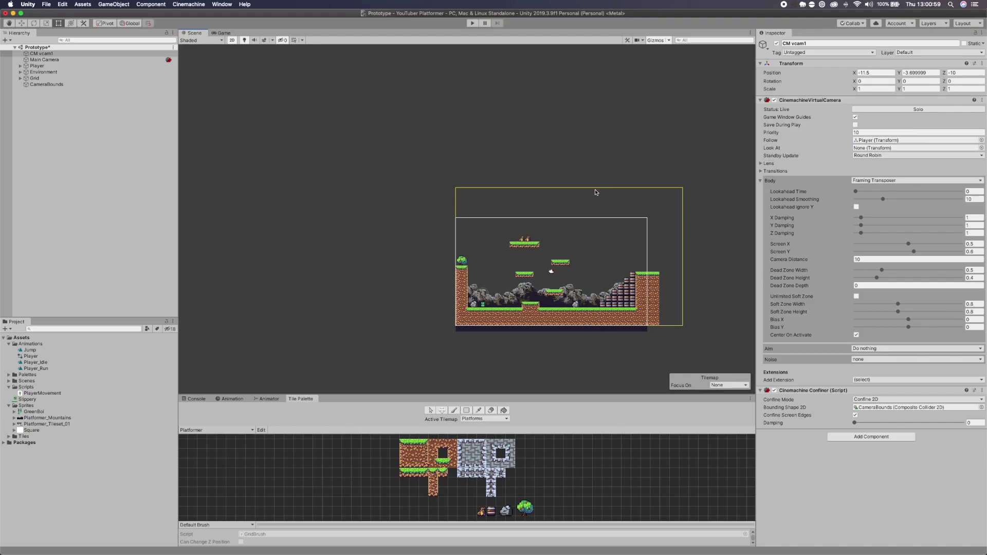
scroll(604, 190, down, 2)
middle_drag(617, 185, 527, 146)
scroll(550, 183, up, 3)
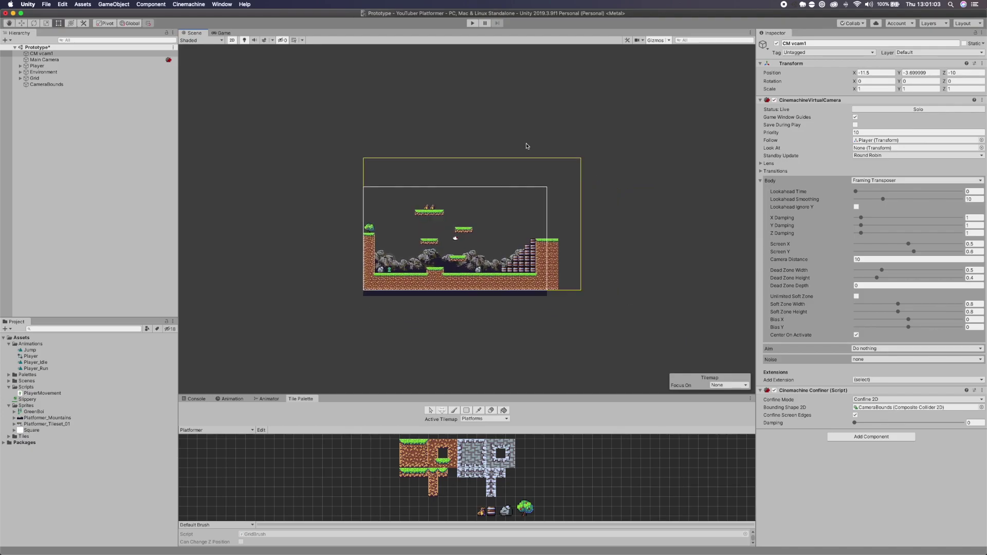
scroll(526, 146, up, 2)
middle_drag(525, 146, 553, 136)
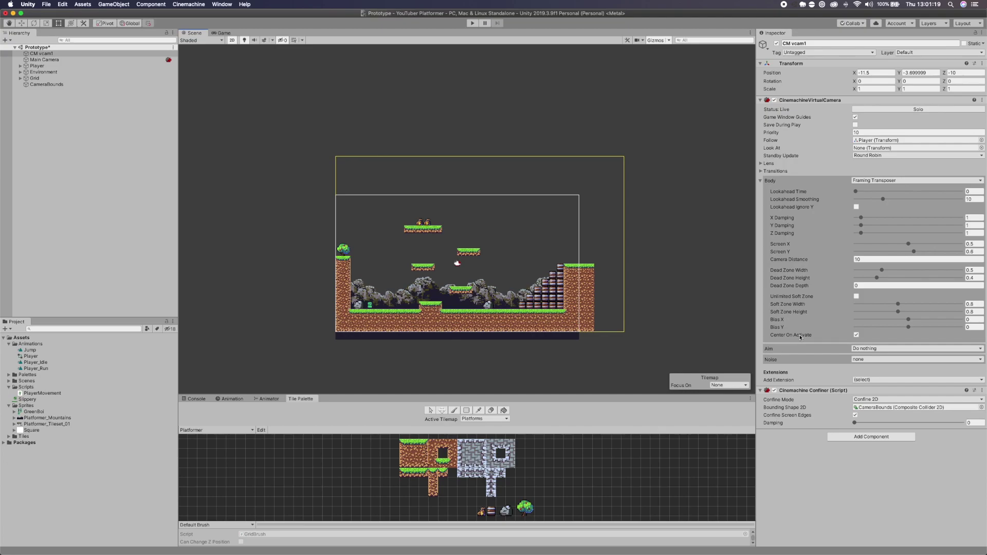
mouse_move(801, 338)
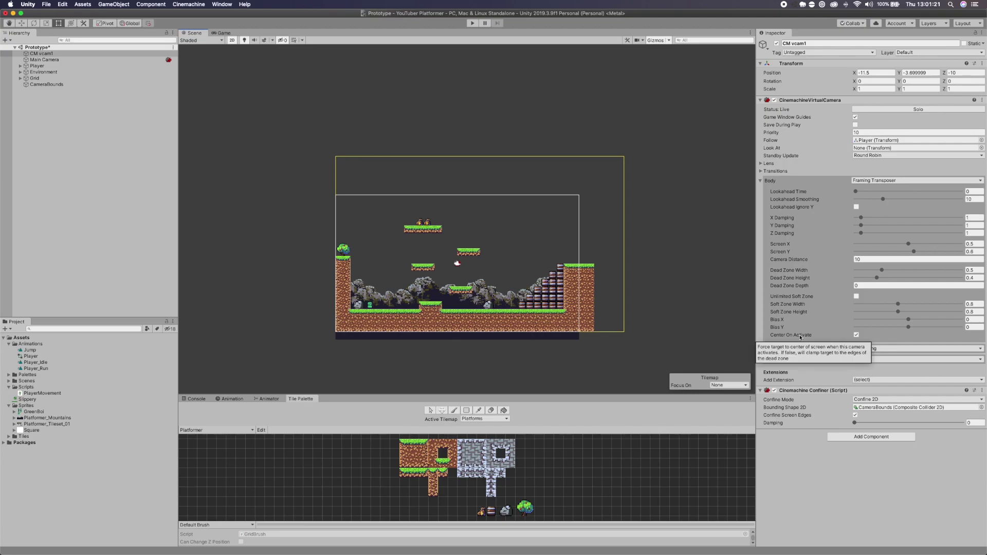